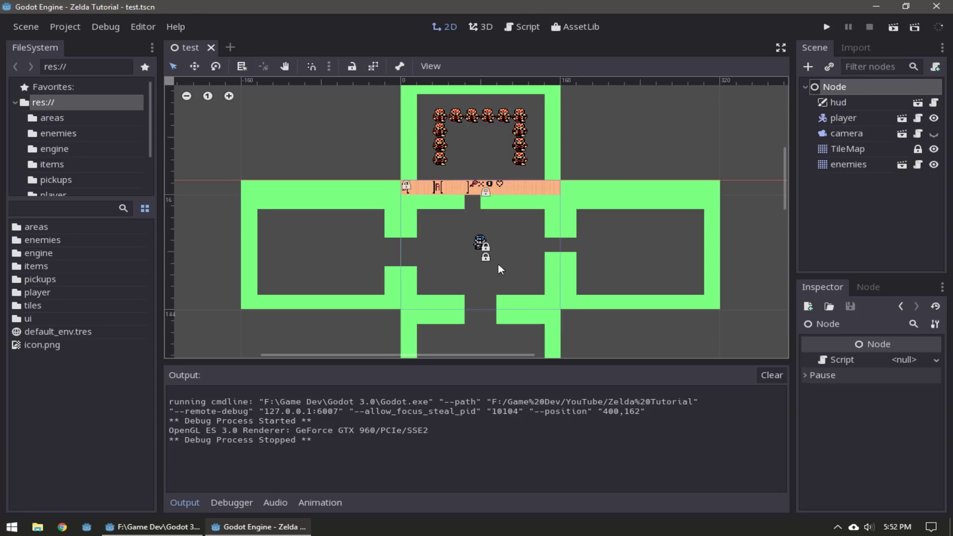
- Create a new scene with a plain Node as its root
scroll(498, 263, "up", 2)
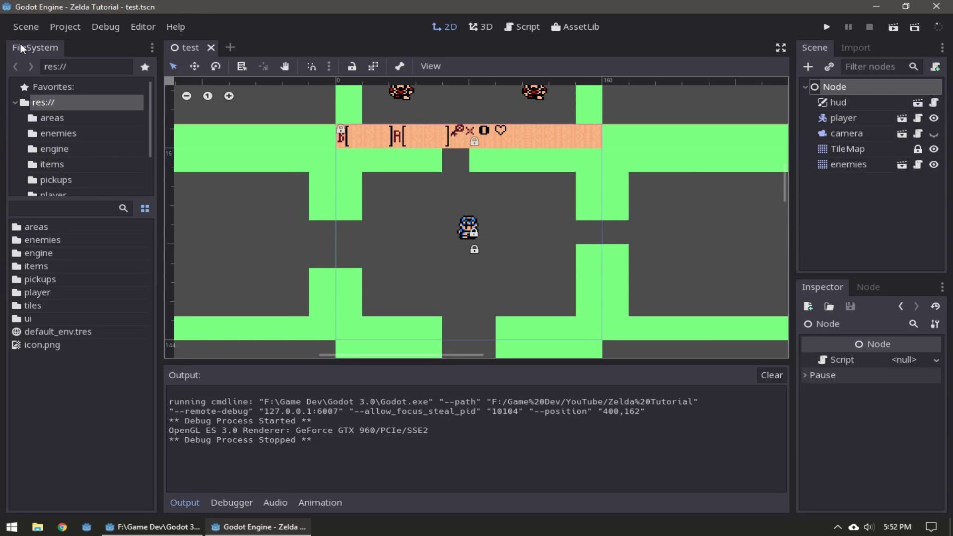
left_click(20, 29)
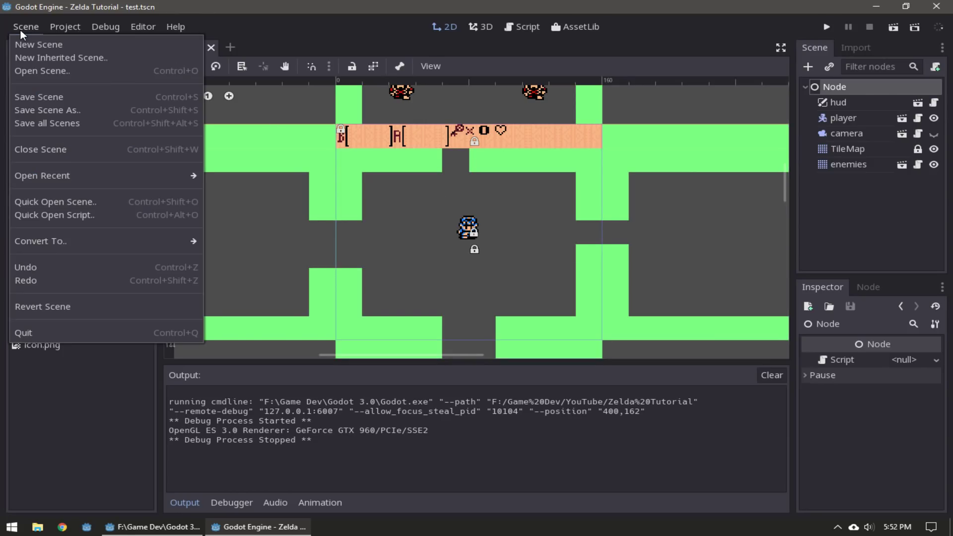
left_click(65, 45)
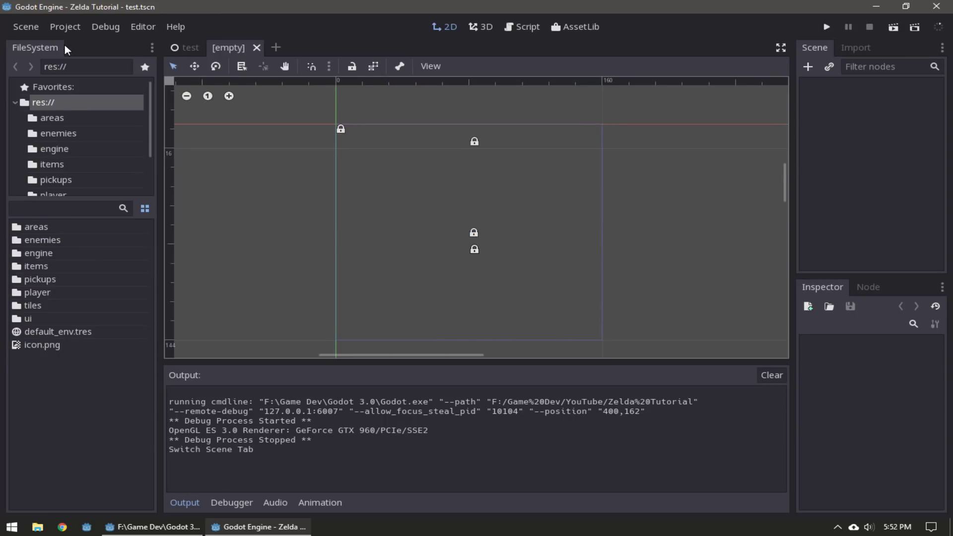
left_click(808, 66)
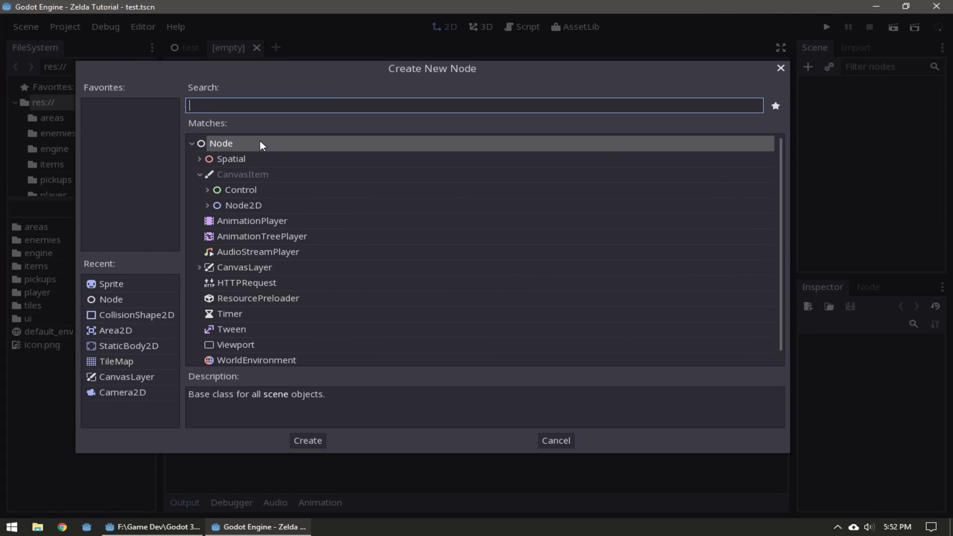
double_click(260, 142)
- Add a Sprite as a child of the root node and duplicate it
right_click(825, 88)
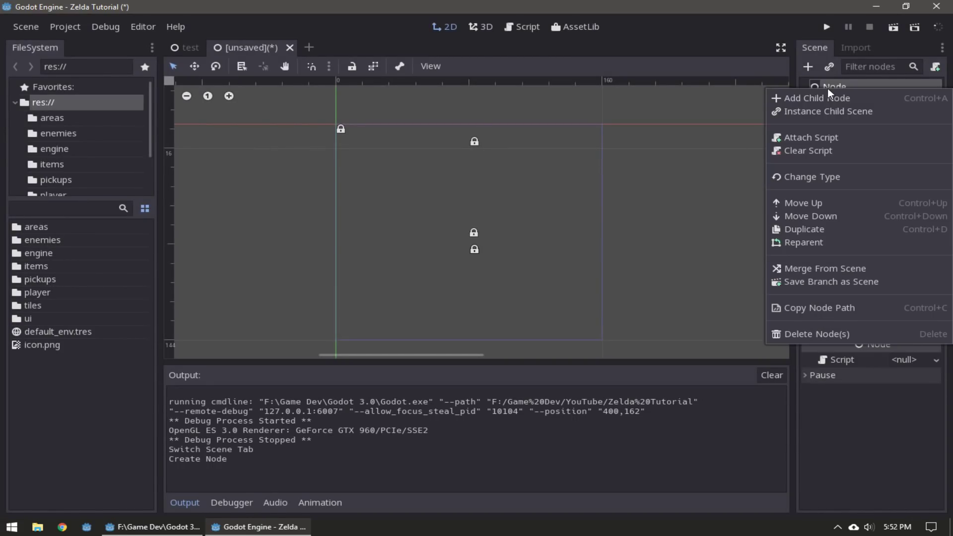
left_click(829, 99)
type("sprite")
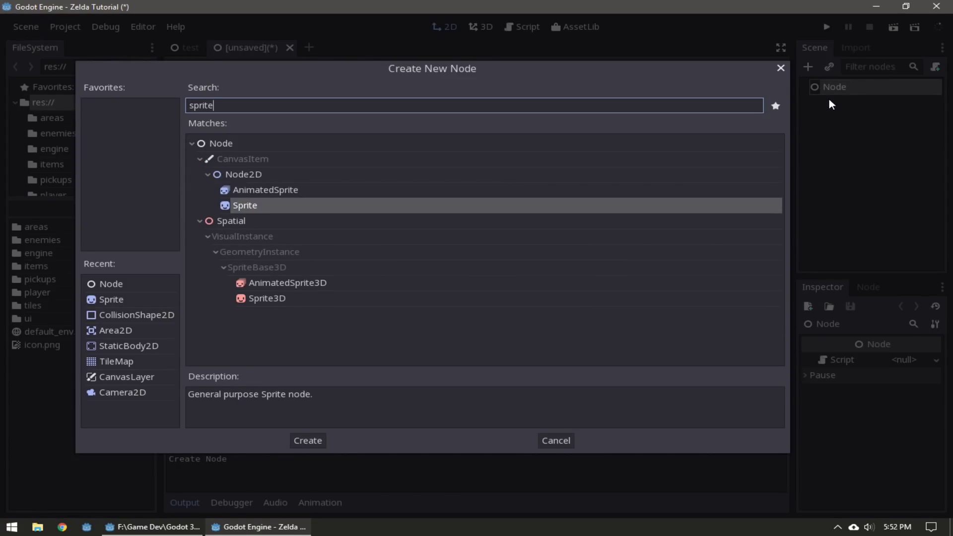
key("Return")
key("ctrl+d")
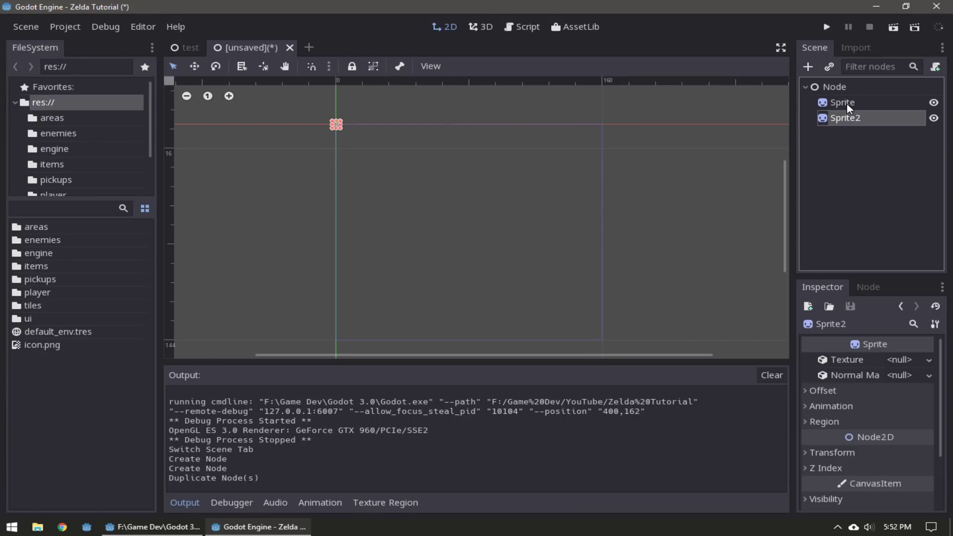
- Rename the first sprite wall and the duplicated sprite floor
double_click(847, 103)
type("wall")
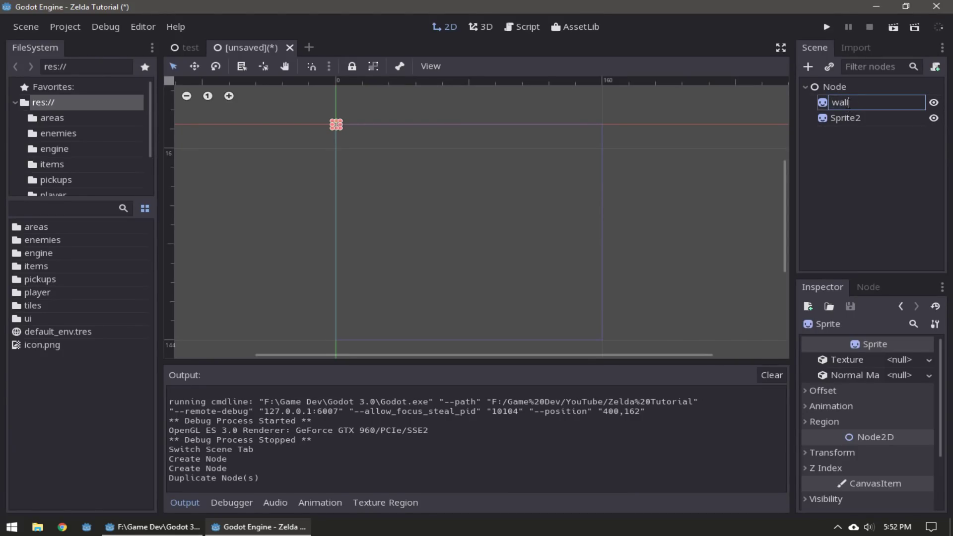
key("Return")
double_click(853, 118)
type("f")
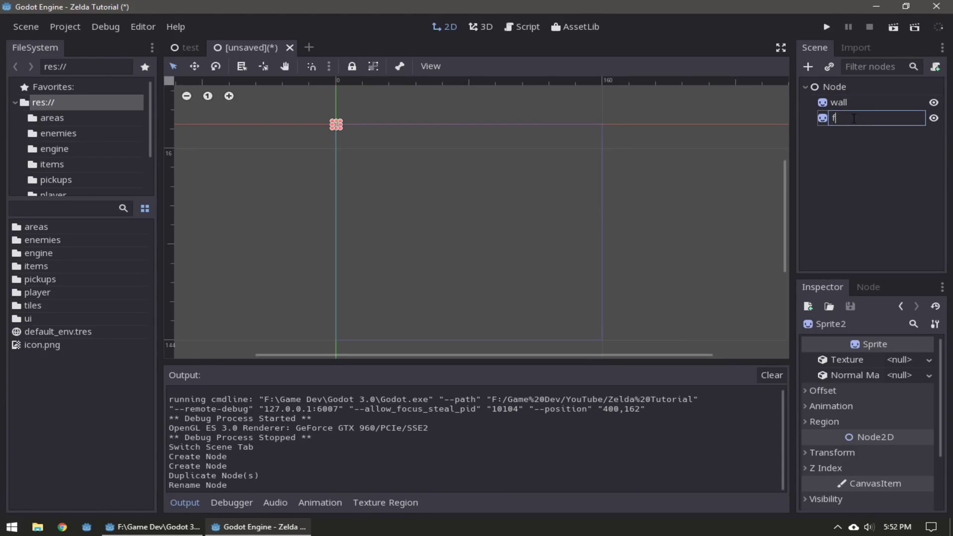
type("loor")
key("Return")
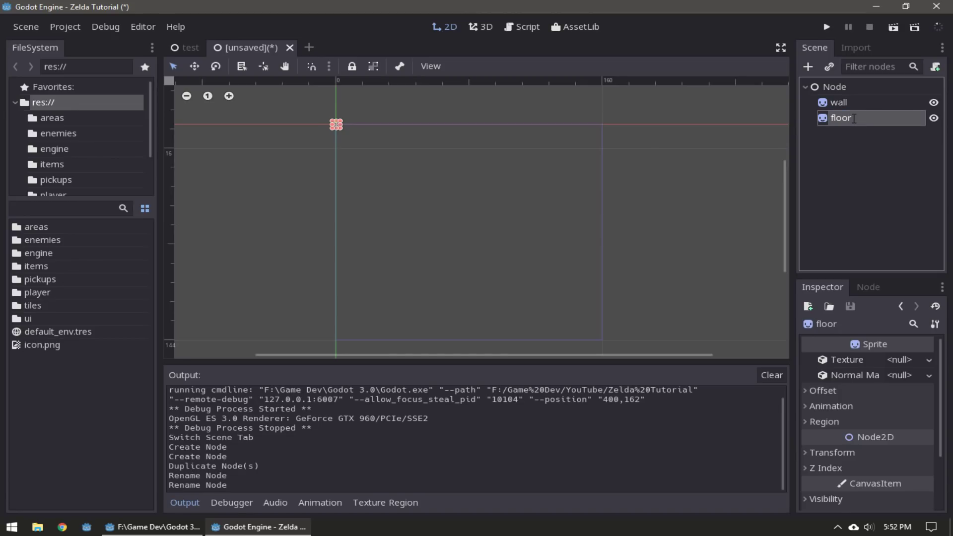
- Assign dungeon_walls.png from the tiles folder as the wall sprite's texture and dungeon_floor.png as the floor sprite's texture
middle_click_drag(400, 190, 419, 212)
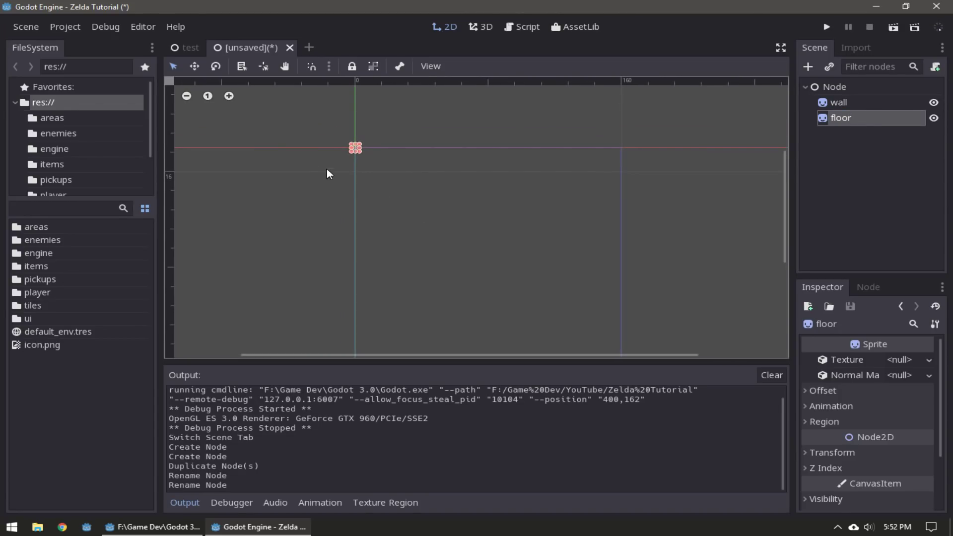
middle_click_drag(326, 174, 372, 227)
scroll(76, 175, "down", 2)
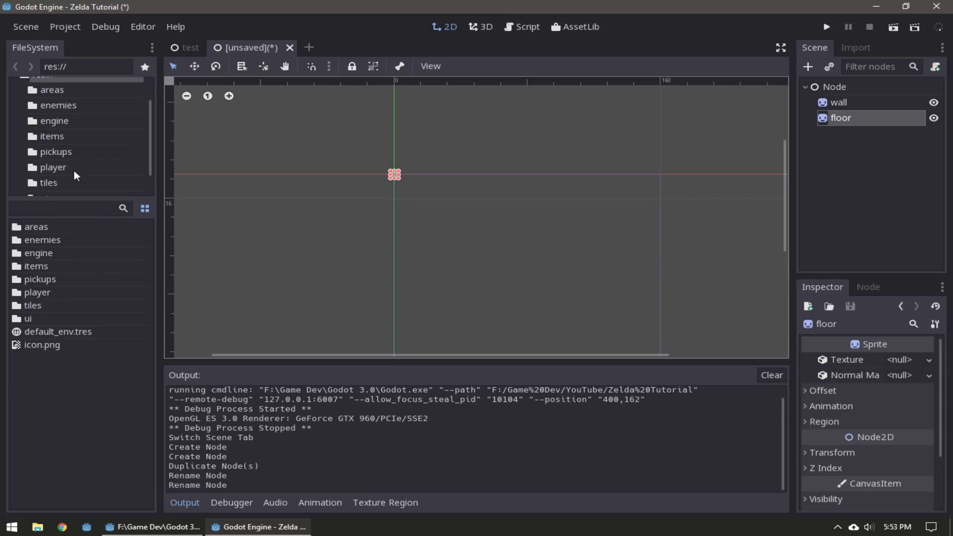
scroll(75, 174, "down", 1)
left_click(82, 167)
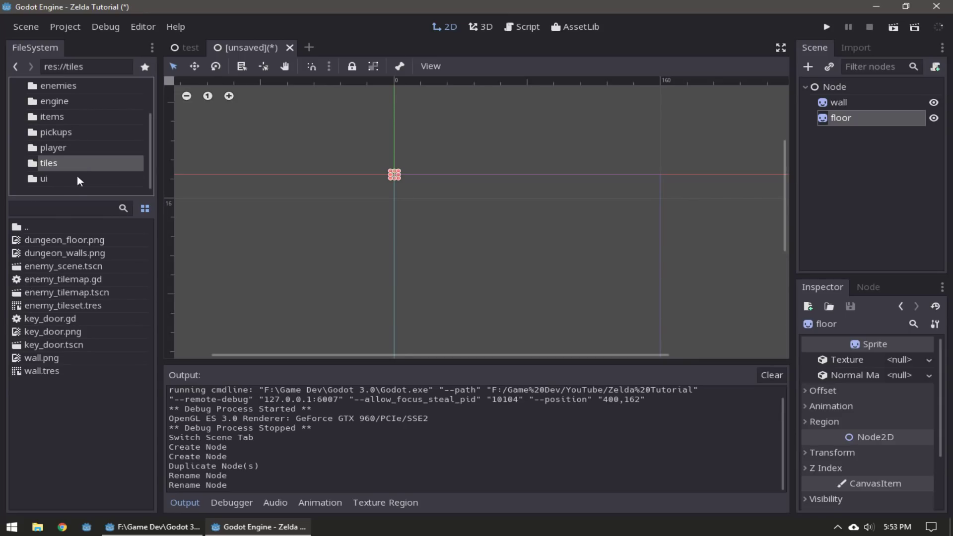
left_click(108, 243)
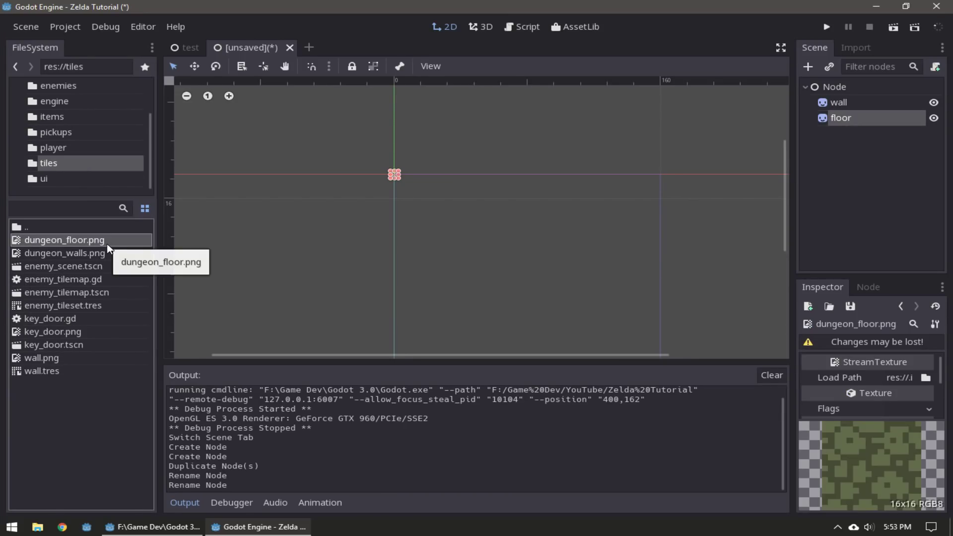
left_click(104, 256)
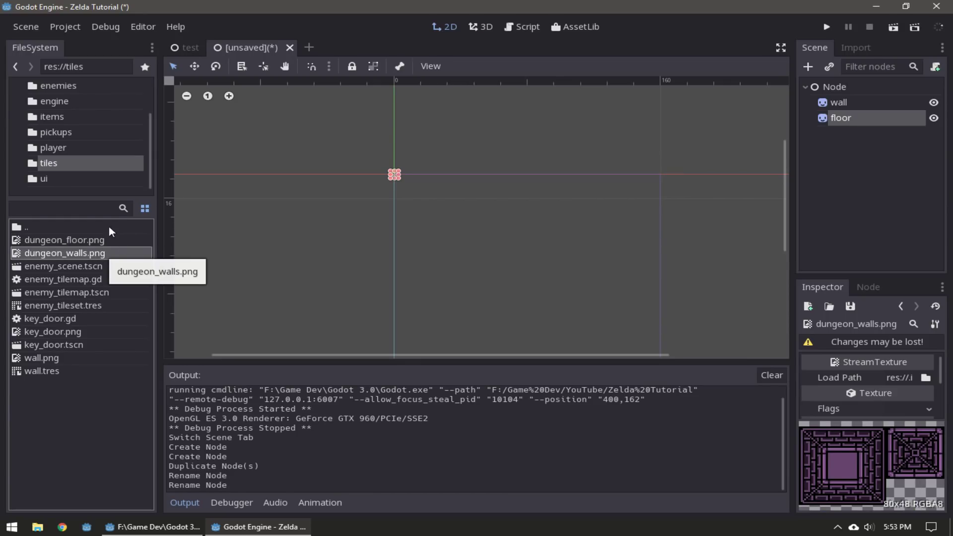
left_click(860, 102)
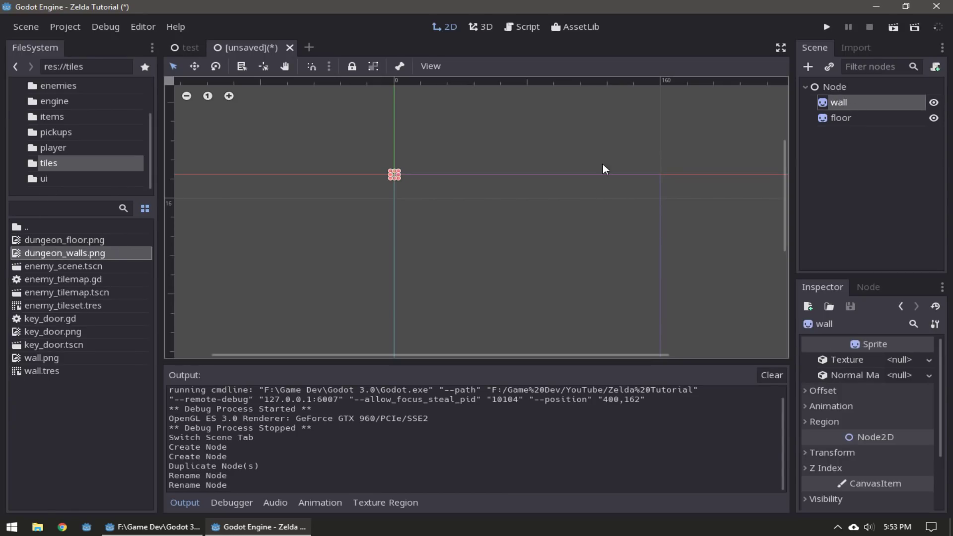
left_click_drag(106, 254, 913, 362)
left_click(858, 117)
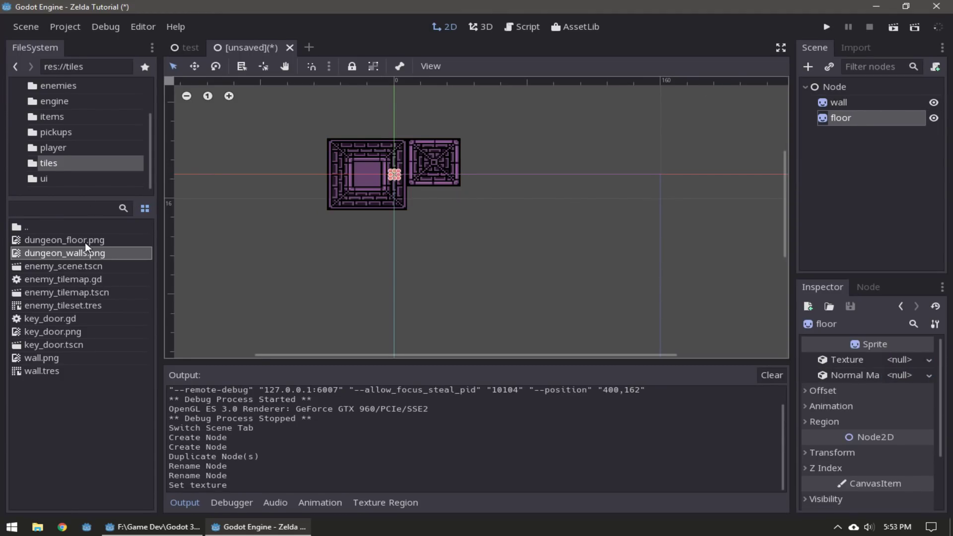
left_click_drag(88, 241, 898, 360)
- Convert the scene to a TileSet saved as dungeon.tres in the tiles folder and close the unsaved scene
left_click(20, 25)
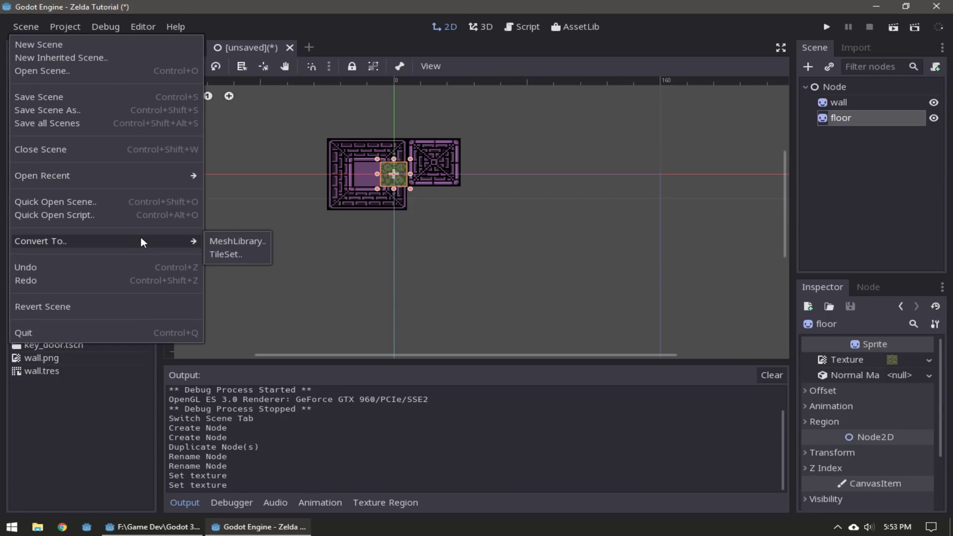
mouse_move(183, 241)
left_click(225, 255)
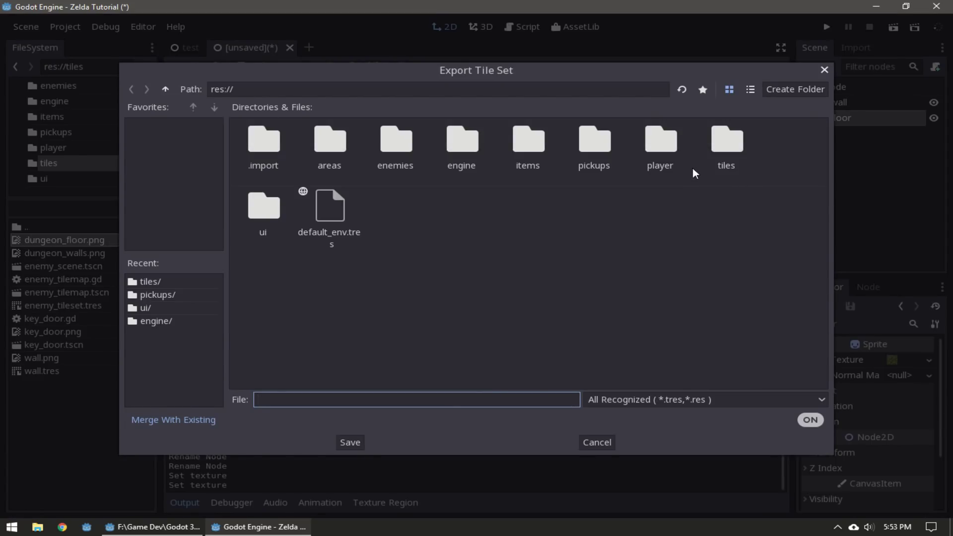
double_click(706, 163)
left_click(406, 399)
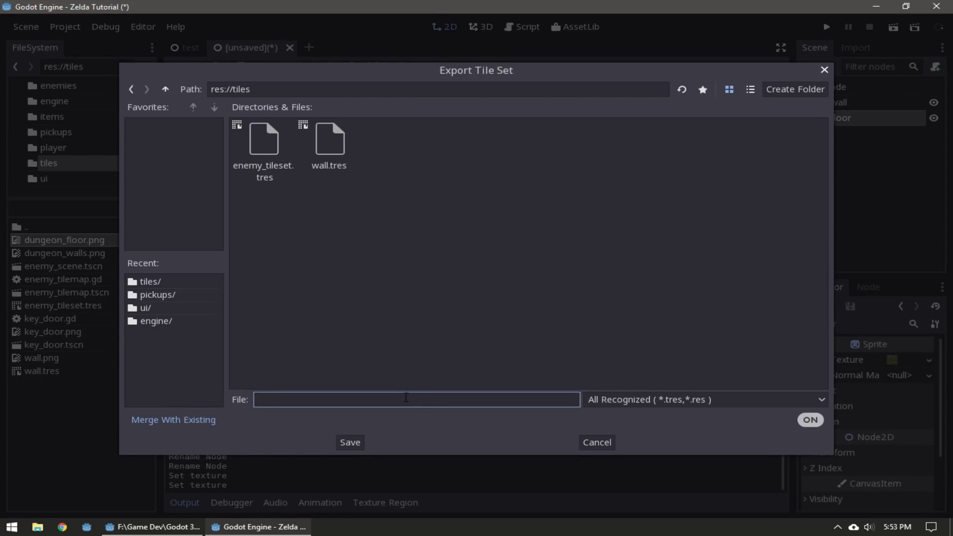
type("dungeon.tres")
key("Return")
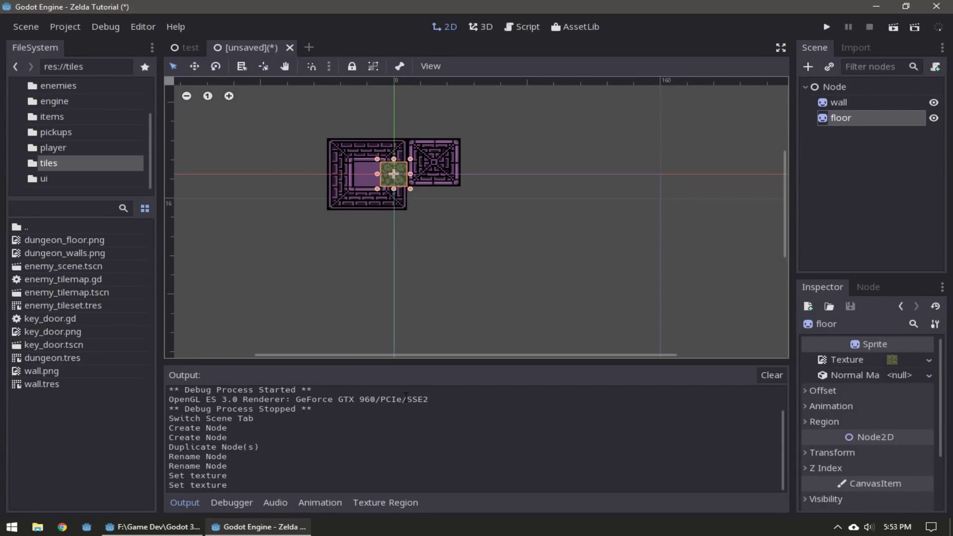
left_click(290, 47)
left_click(534, 278)
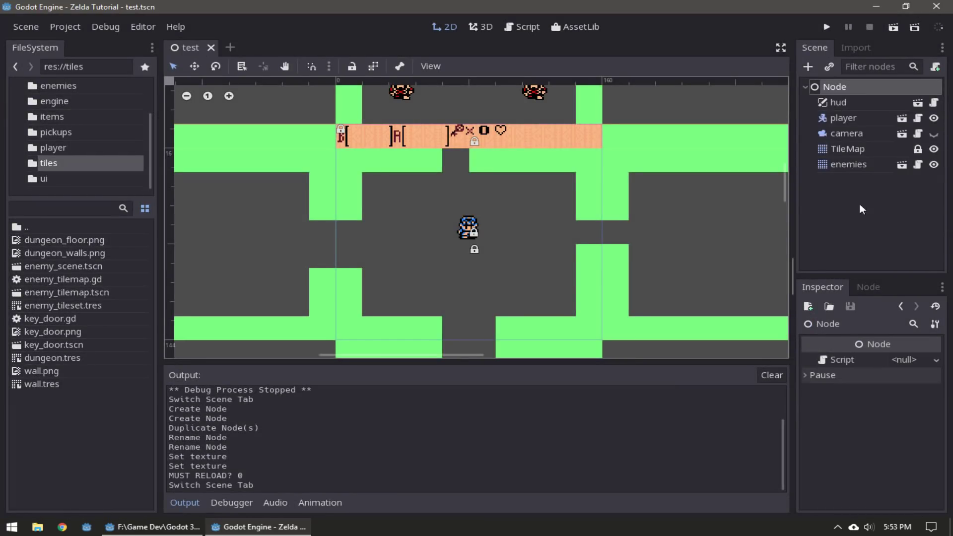
- Delete the existing TileMap node from the test scene
right_click(847, 149)
left_click(819, 426)
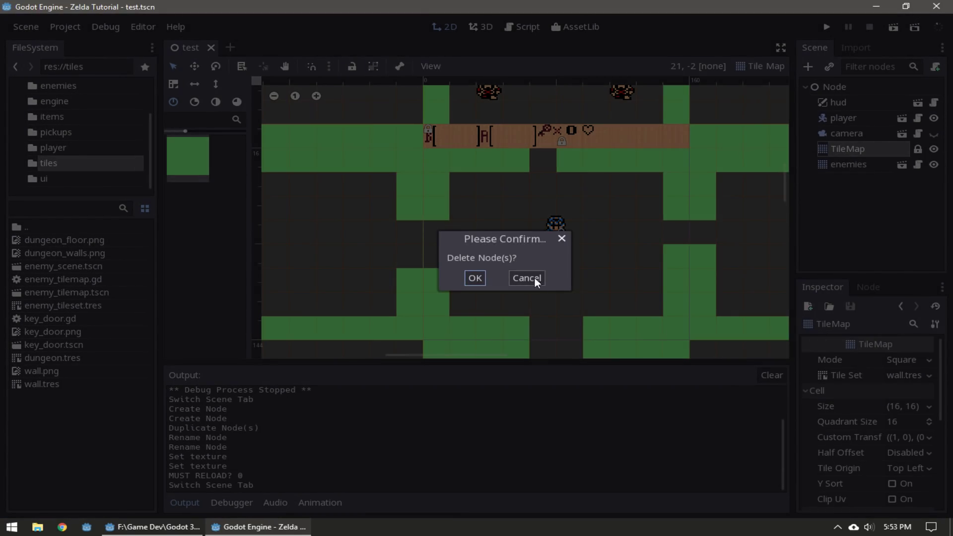
left_click(475, 278)
- Add a new TileMap under the root node and move it above the enemies node in the scene tree
right_click(838, 86)
left_click(835, 98)
type("ti")
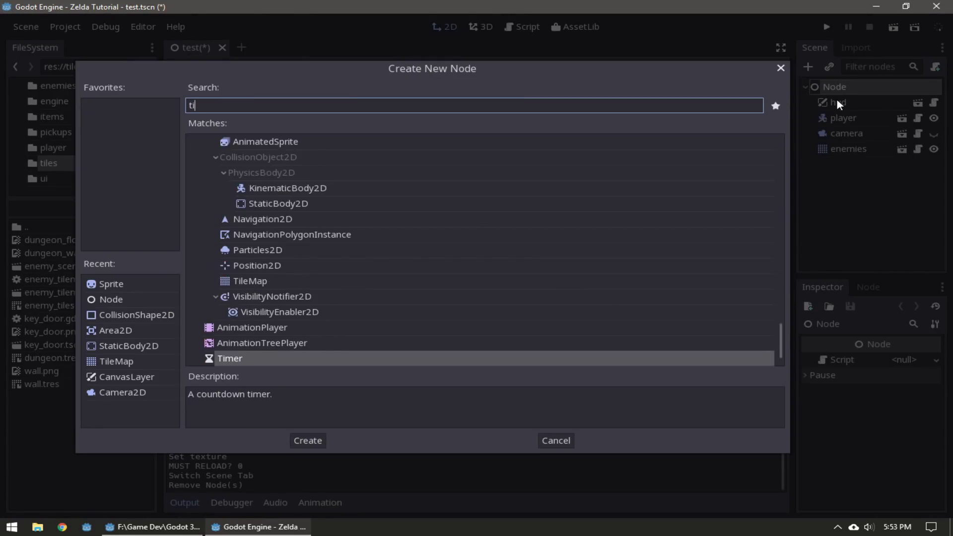
type("lemap")
key("Return")
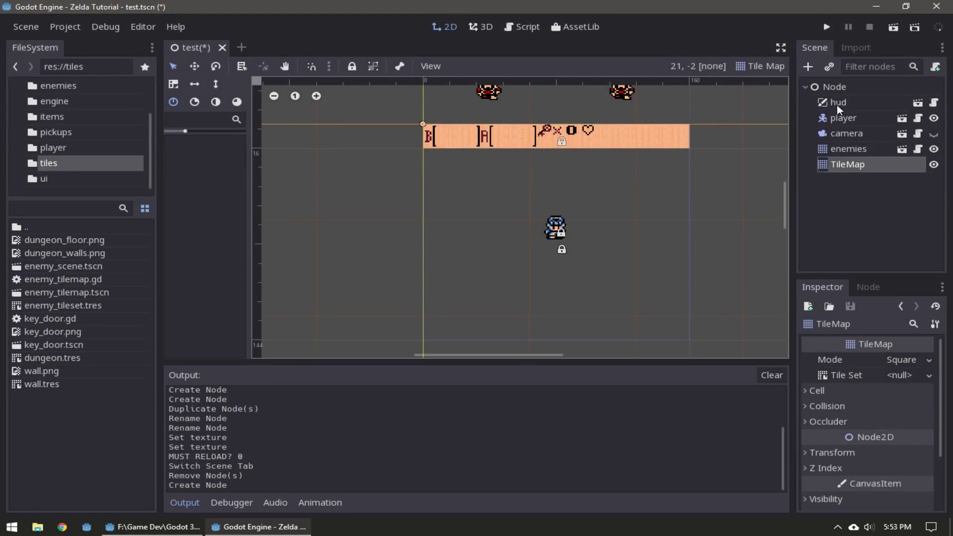
left_click_drag(834, 162, 846, 143)
left_click(839, 152)
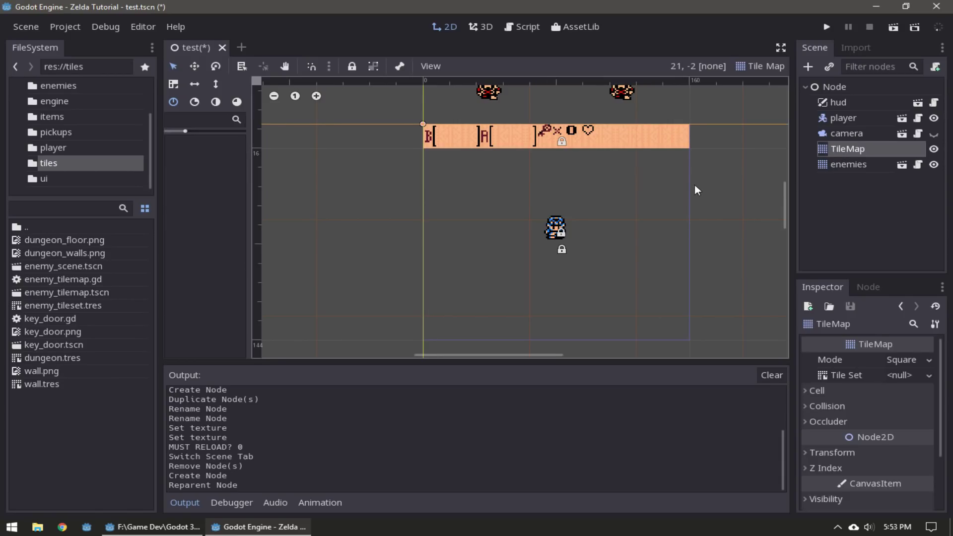
- Assign dungeon.tres as the new TileMap's tile set
middle_click_drag(576, 203, 533, 213)
scroll(533, 213, "up", 2)
middle_click_drag(282, 347, 364, 347)
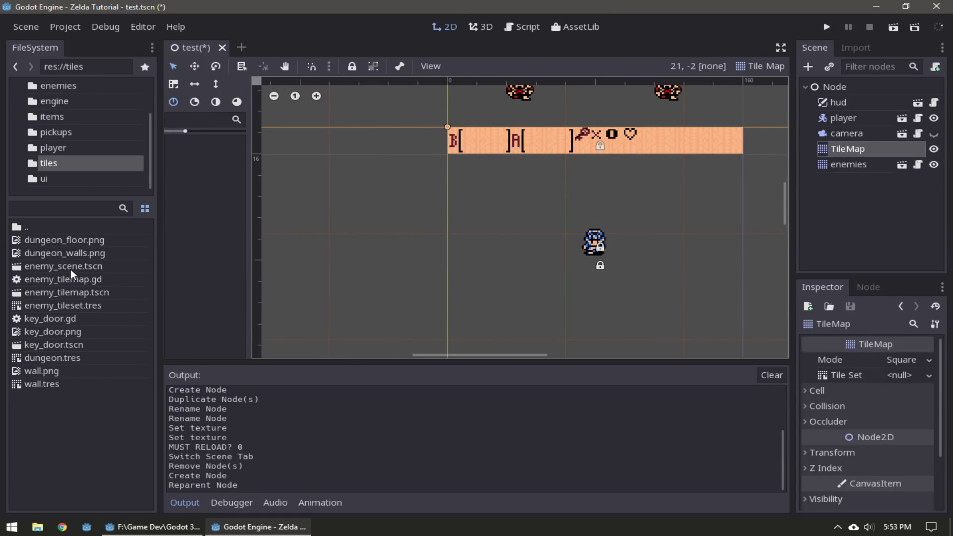
left_click_drag(53, 358, 888, 380)
- Set the TileMap's cell size to 16 by 16
left_click(875, 389)
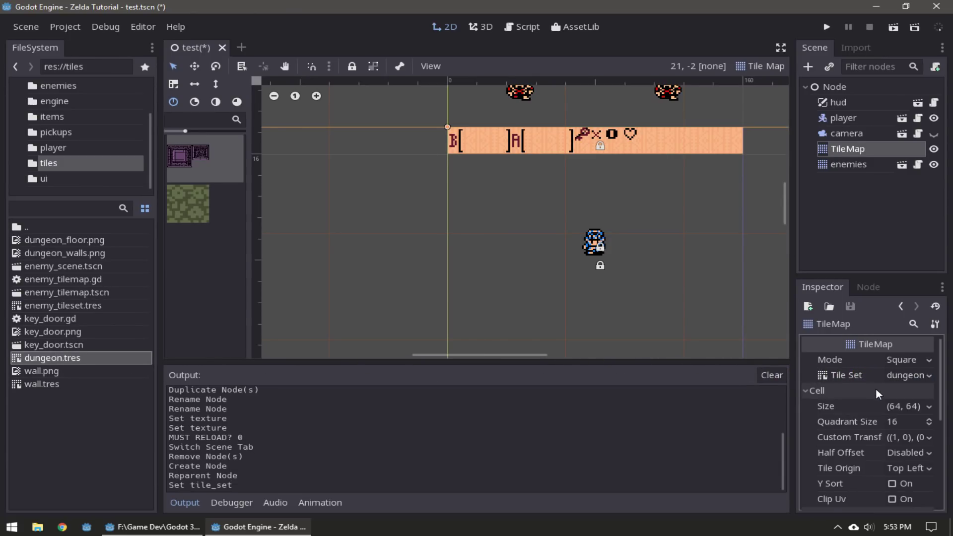
left_click(903, 404)
type("16")
key("Tab")
type("16")
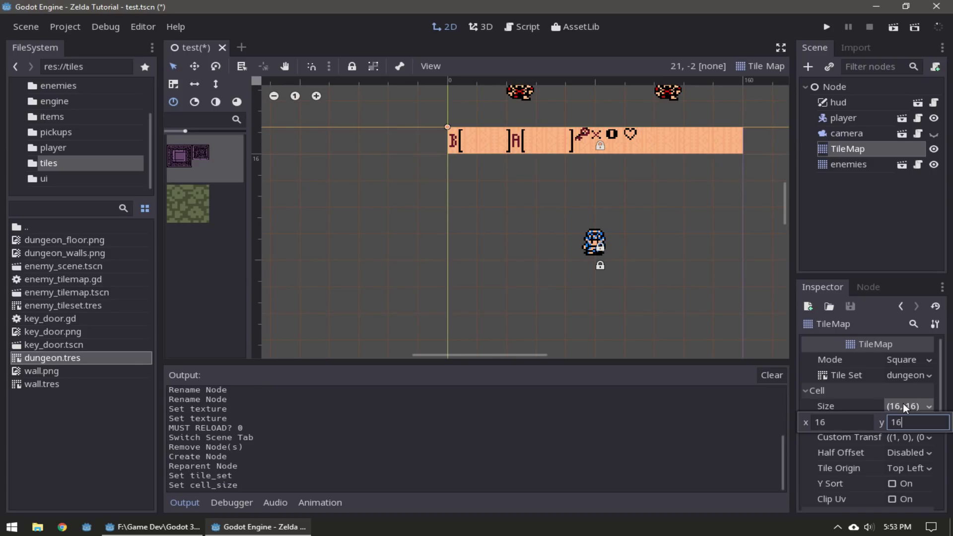
left_click(873, 387)
left_click(870, 391)
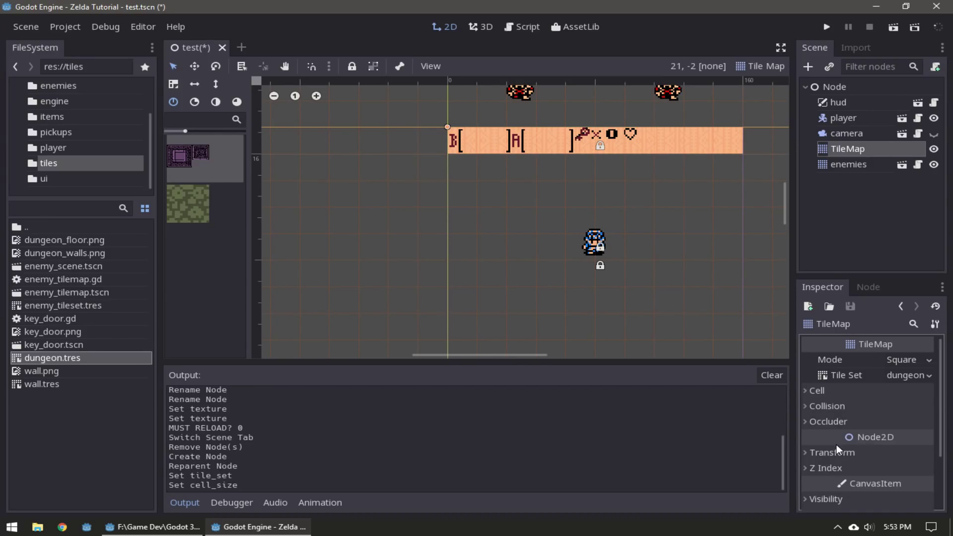
- Set the TileMap's Z index to -100
scroll(840, 422, "down", 2)
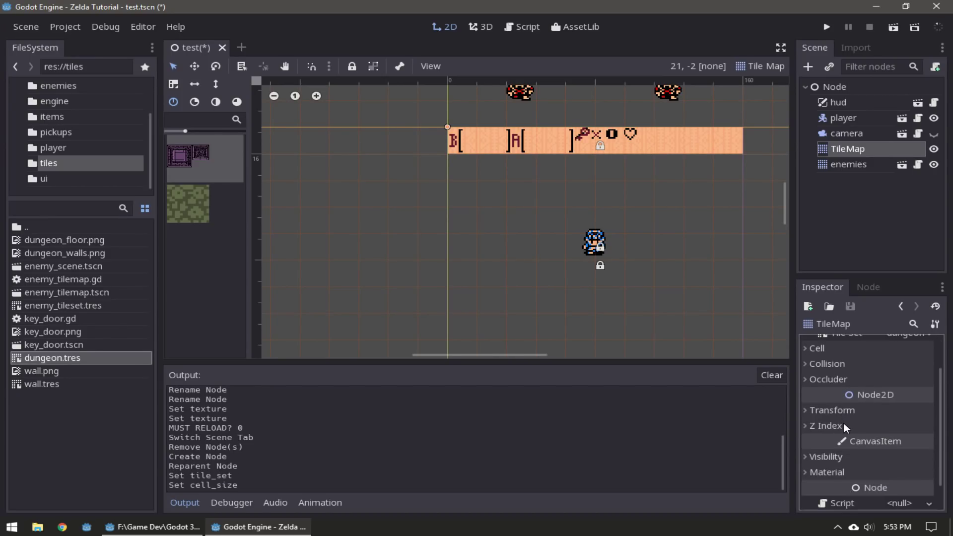
left_click(844, 425)
left_click(887, 440)
type("100")
key("Return")
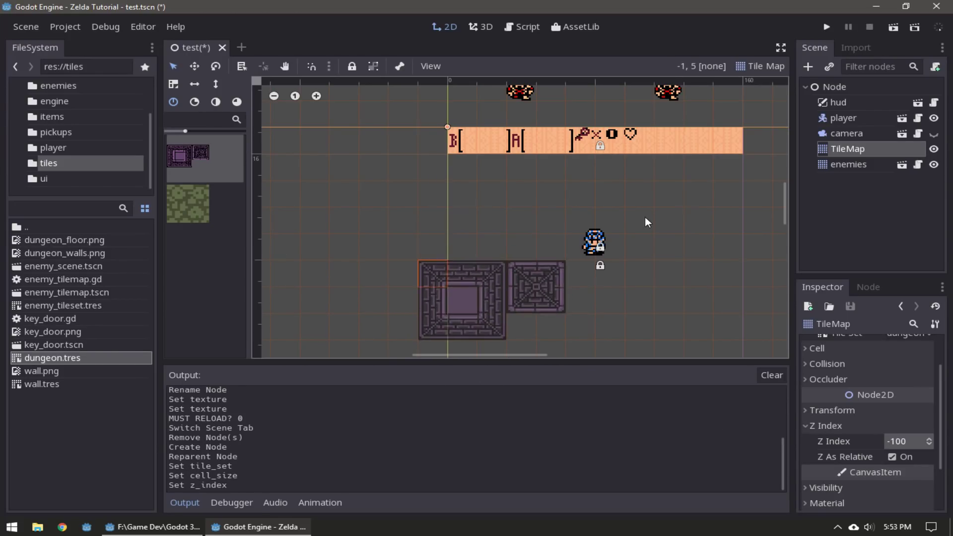
- Open the TileMap's dungeon tile set for editing
scroll(835, 408, "up", 2)
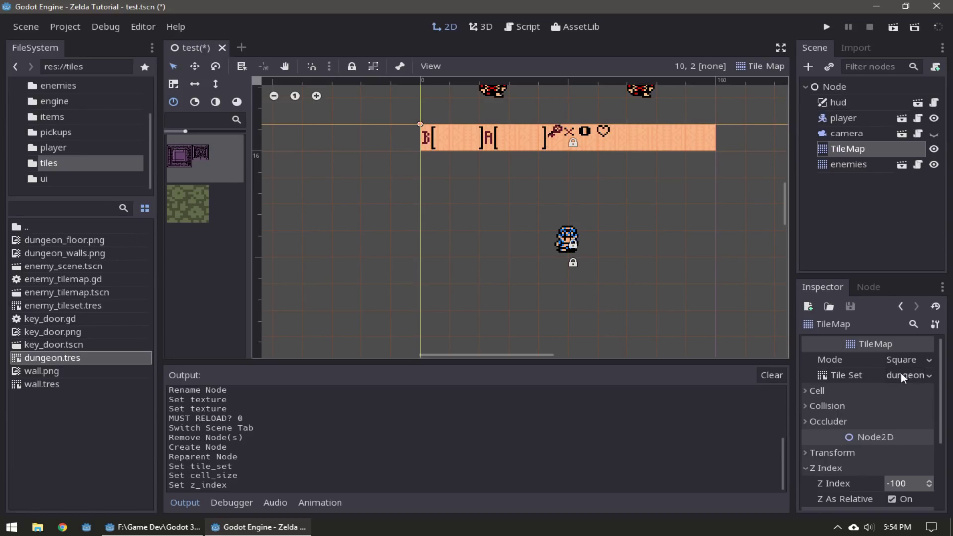
left_click(928, 375)
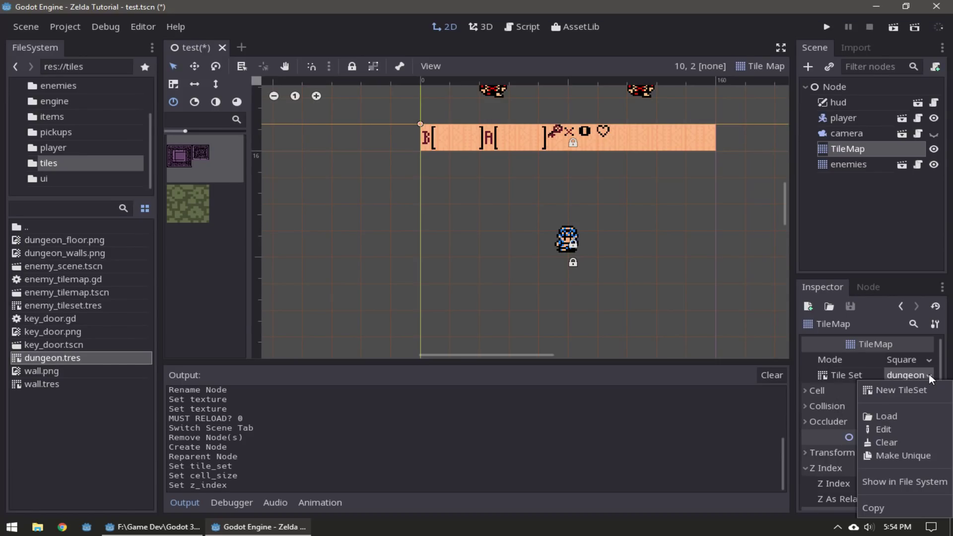
left_click(897, 428)
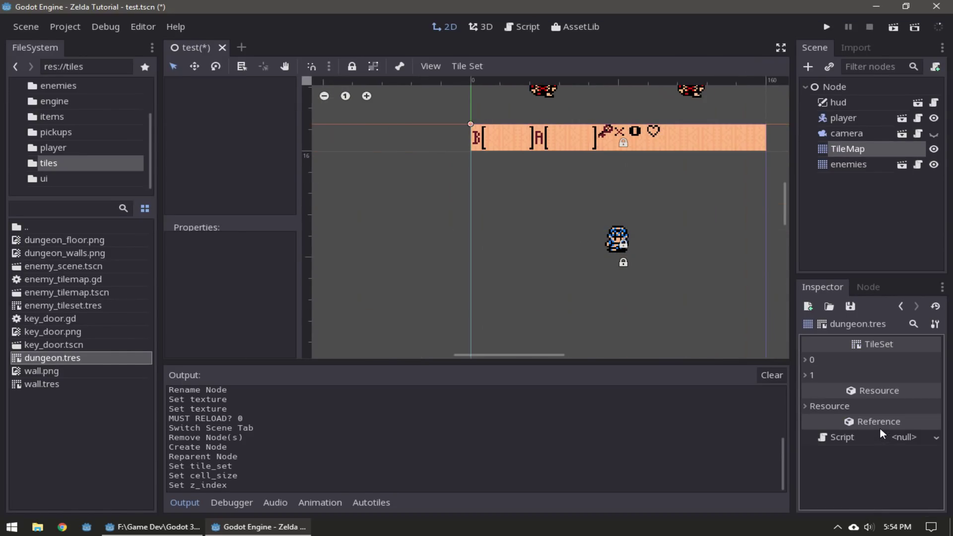
- Turn on autotiling for the wall tile in the dungeon tile set
left_click(827, 359)
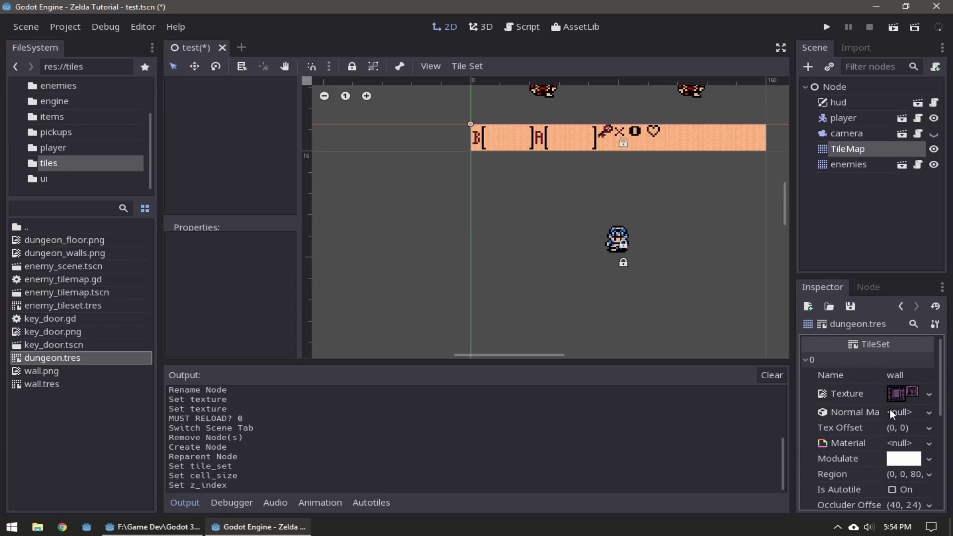
scroll(886, 416, "down", 1)
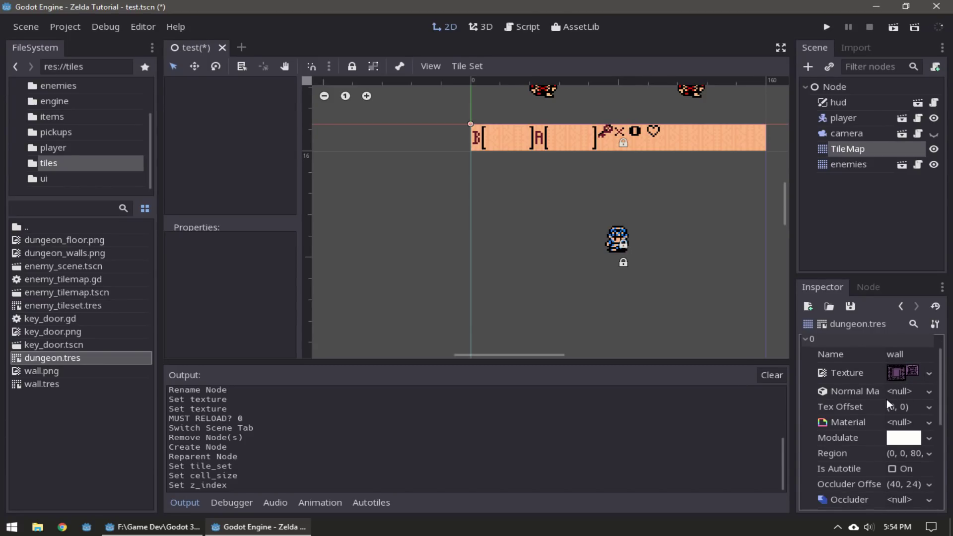
scroll(886, 399, "down", 2)
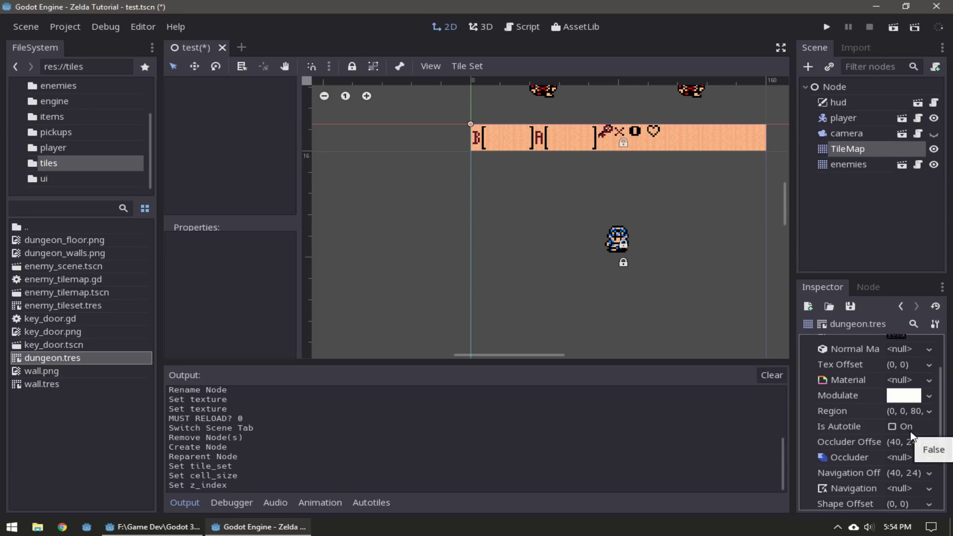
left_click(910, 431)
- Set the wall autotile's tile size to 16 by 16
left_click(275, 274)
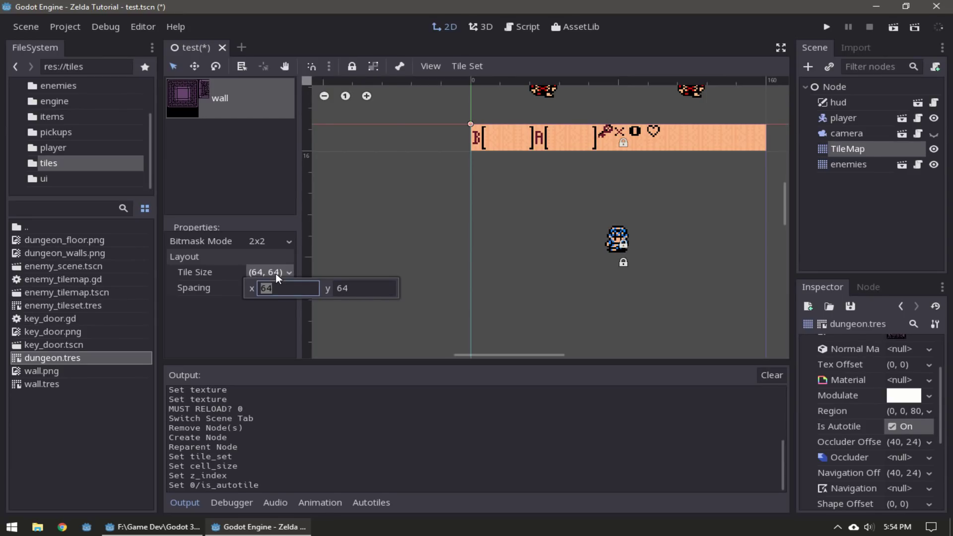
type("16")
key("Tab")
type("16")
left_click(216, 249)
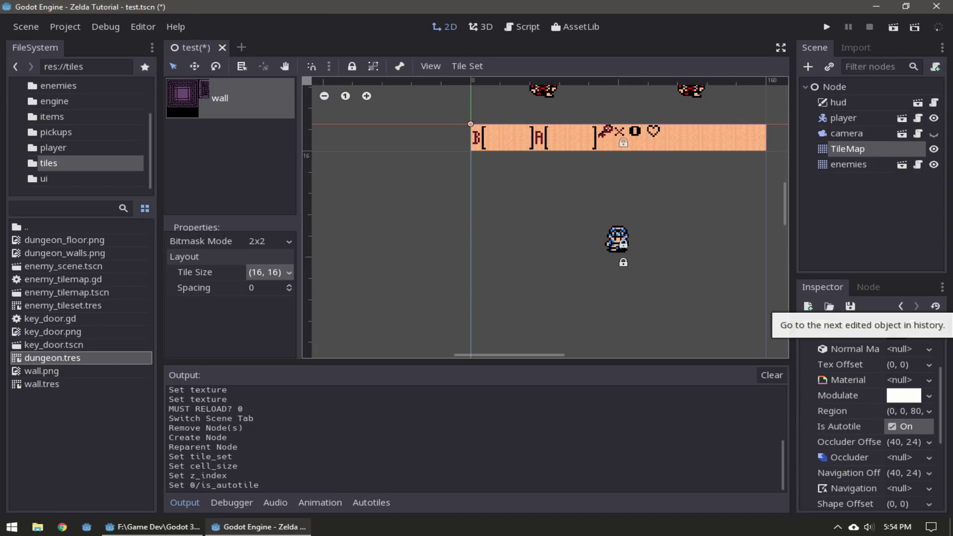
middle_click_drag(452, 276, 381, 269)
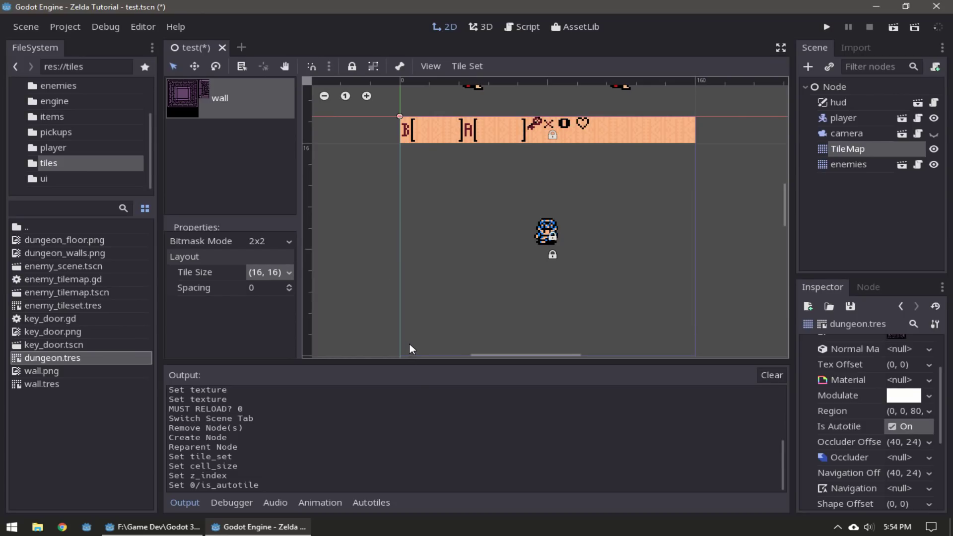
- Open the wall's autotile editor with an enlarged view and choose the solid purple centre tile as its icon
left_click(374, 500)
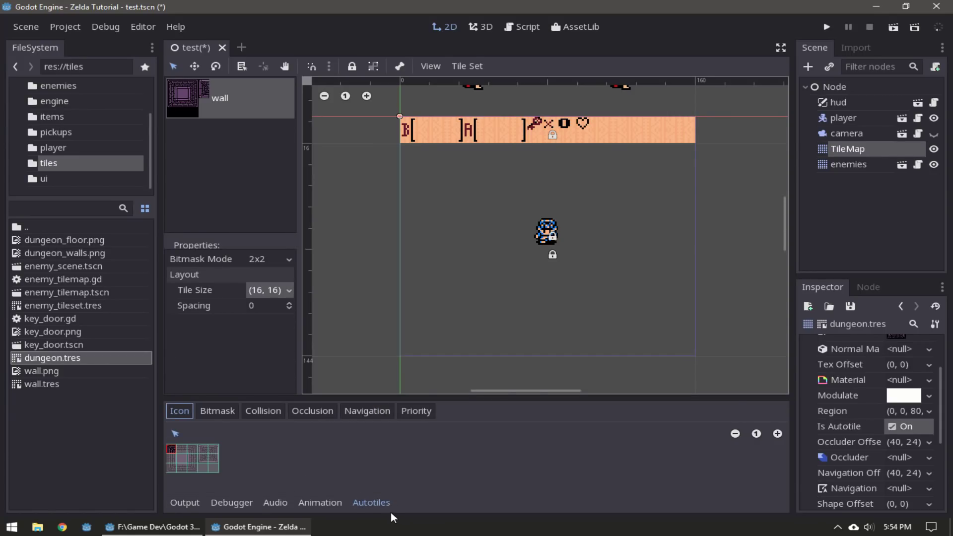
left_click_drag(464, 395, 487, 271)
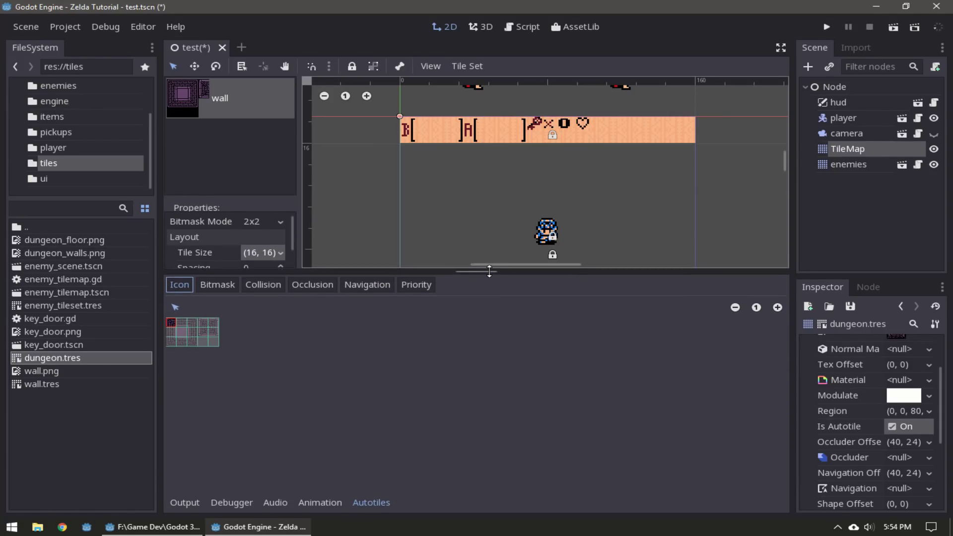
left_click(779, 309)
left_click(778, 308)
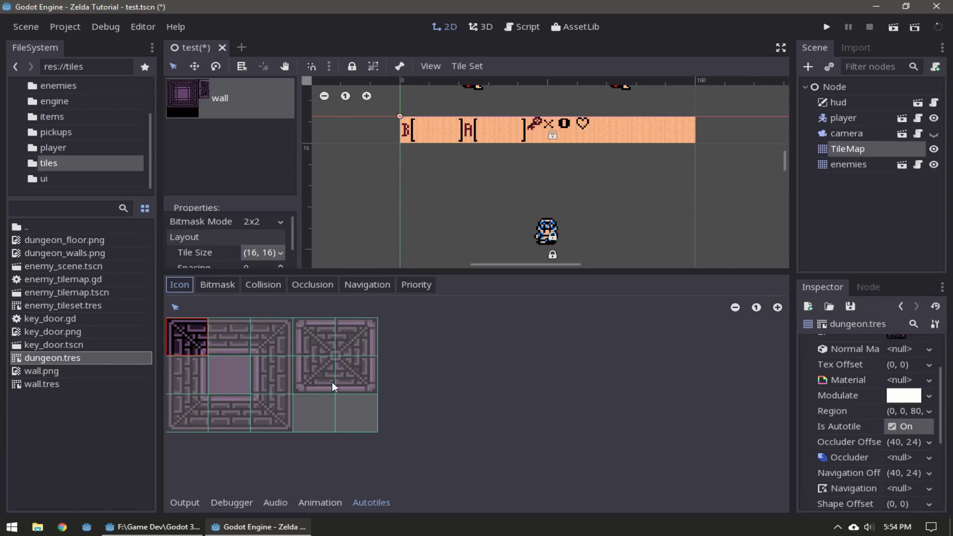
left_click(234, 379)
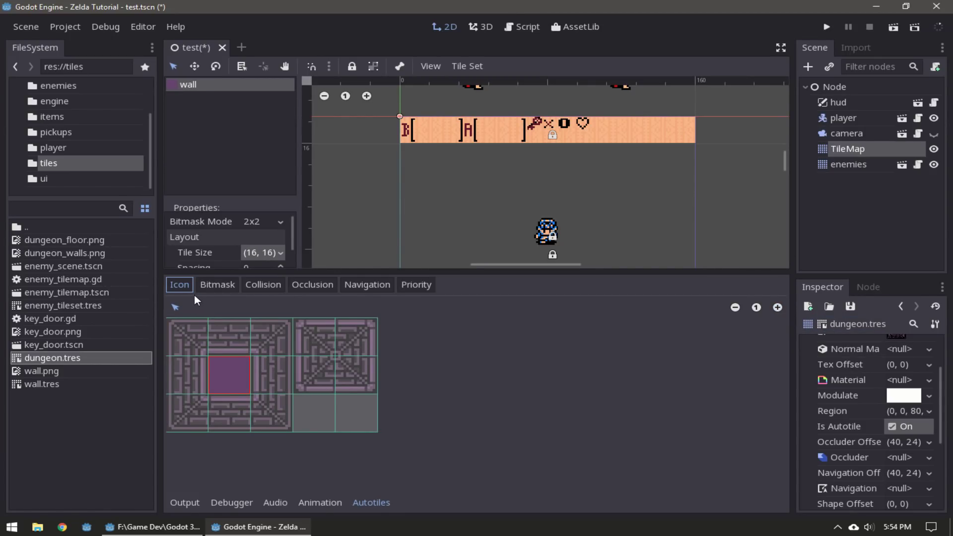
- Paint the wall's 2x2 bitmask around the large block's centre tile and along the outer edges of the small block
left_click(219, 291)
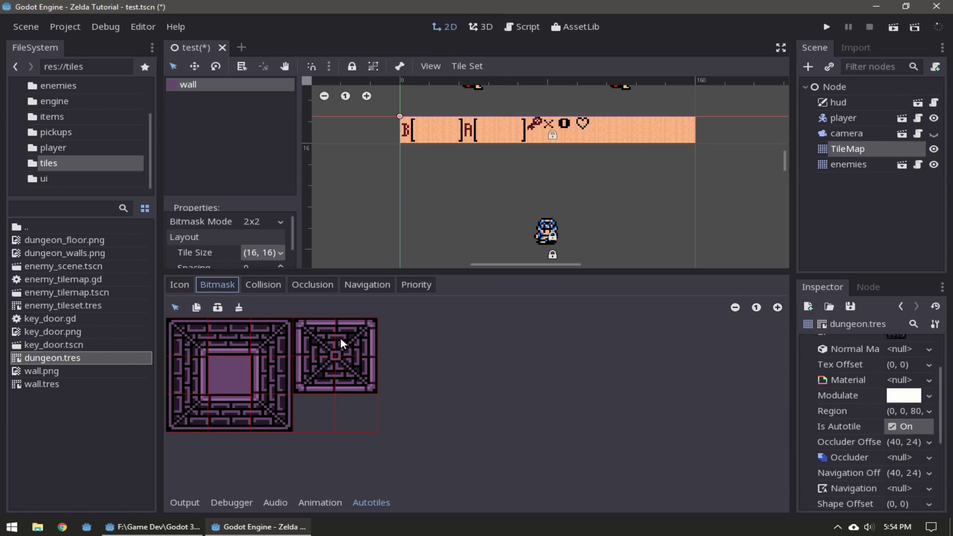
middle_click_drag(564, 221, 577, 209)
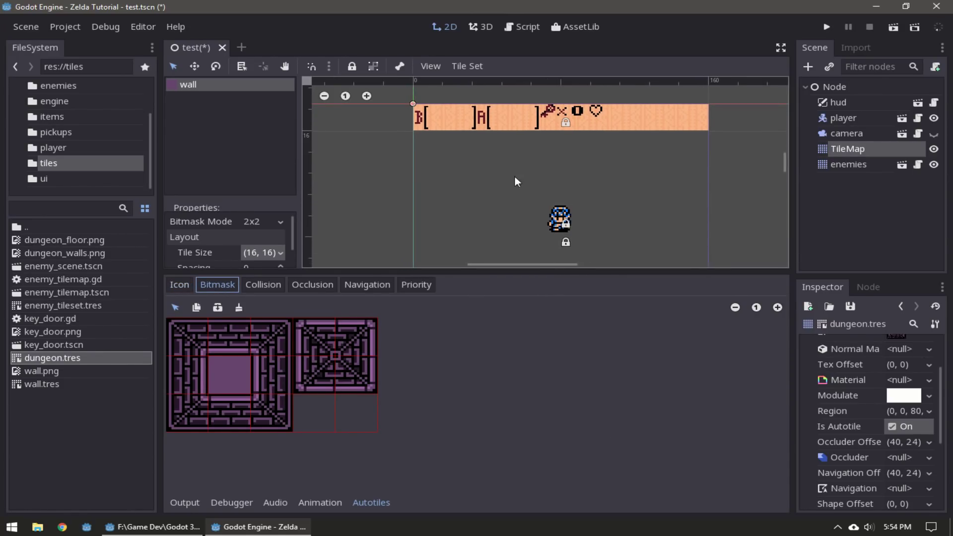
scroll(466, 220, "down", 3)
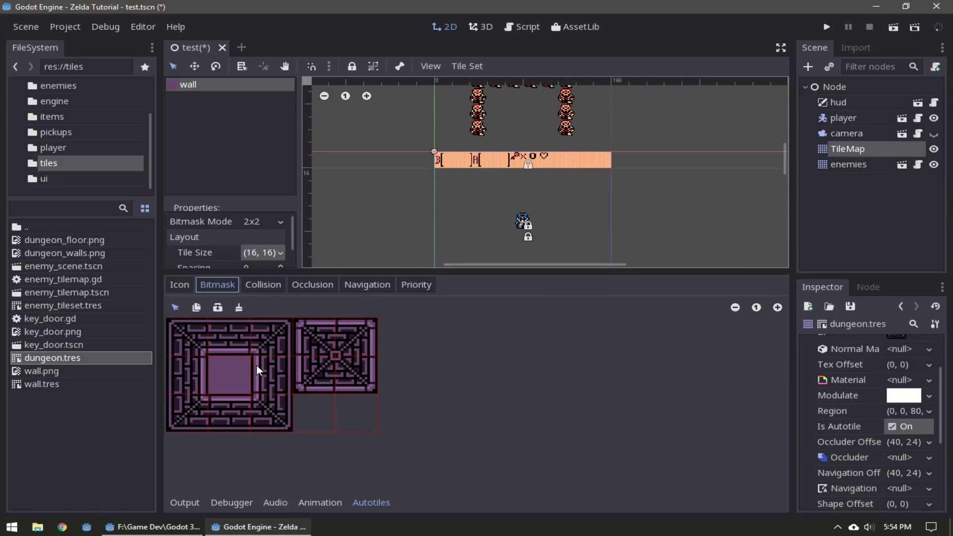
middle_click_drag(495, 215, 498, 209)
scroll(498, 209, "up", 2)
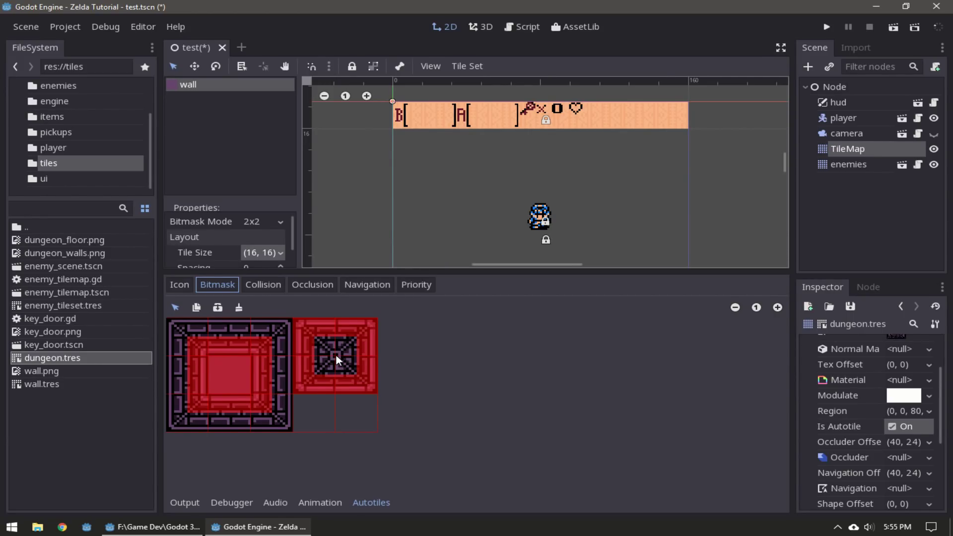
scroll(499, 201, "down", 3)
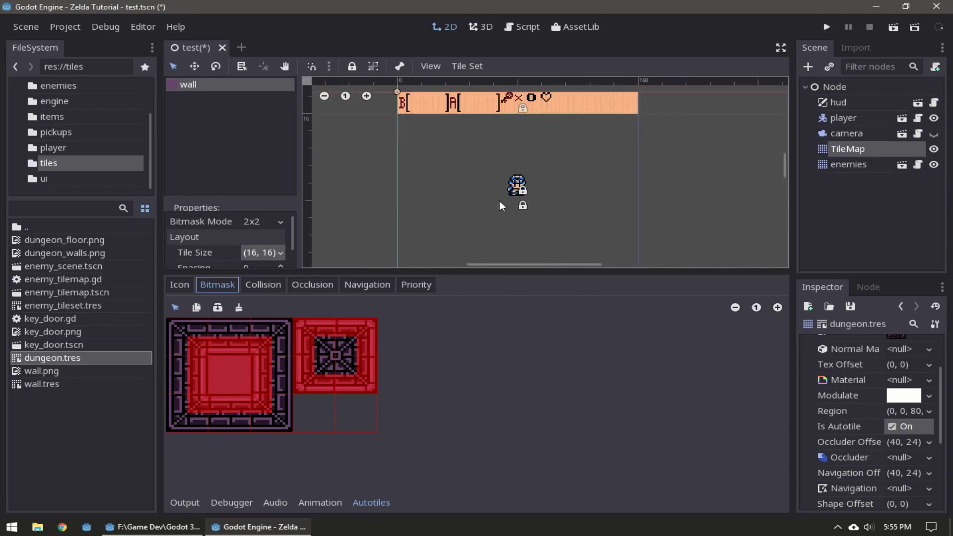
- Test the wall autotile on the TileMap by painting a 3 by 3 block and a 5 by 5 block with an empty centre
left_click(833, 147)
scroll(372, 231, "up", 1)
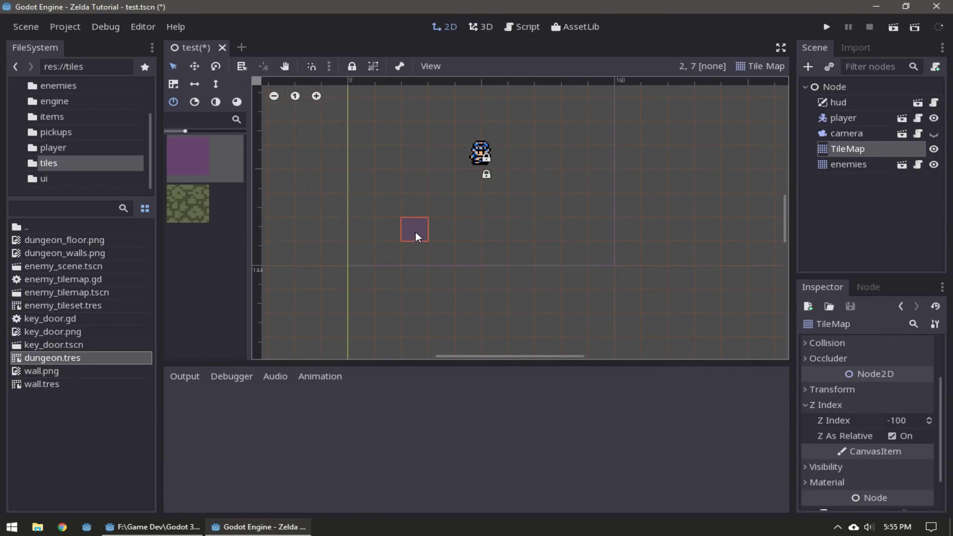
mouse_move(416, 215)
left_mouse_down()
mouse_move(389, 225)
mouse_move(414, 231)
mouse_move(427, 251)
mouse_move(392, 254)
left_mouse_up()
scroll(443, 180, "up", 5)
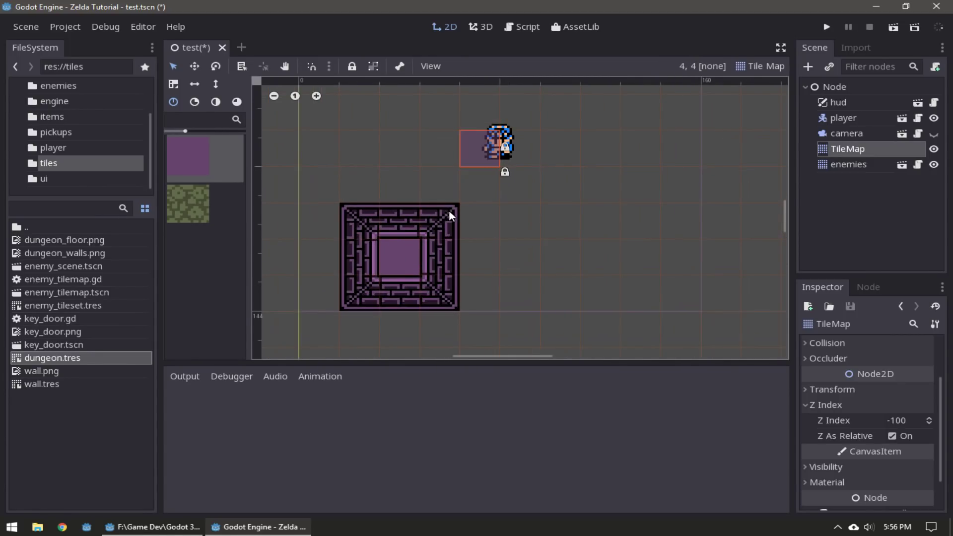
mouse_move(579, 250)
left_mouse_down()
mouse_move(576, 214)
mouse_move(637, 178)
mouse_move(660, 270)
mouse_move(580, 290)
mouse_move(686, 292)
mouse_move(693, 212)
mouse_move(677, 153)
mouse_move(568, 146)
mouse_move(537, 162)
mouse_move(538, 287)
mouse_move(581, 194)
left_mouse_up()
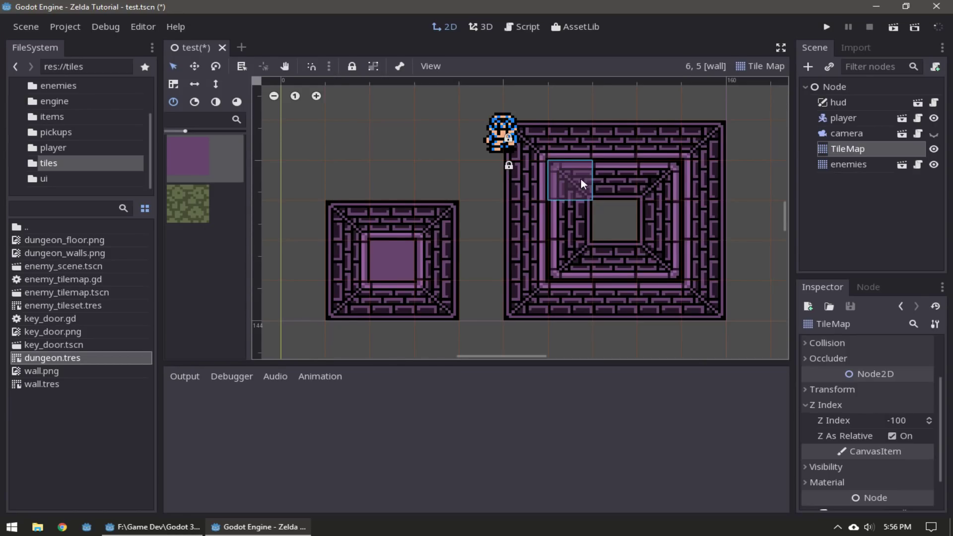
- Erase both test wall blocks from the TileMap
scroll(566, 180, "down", 3)
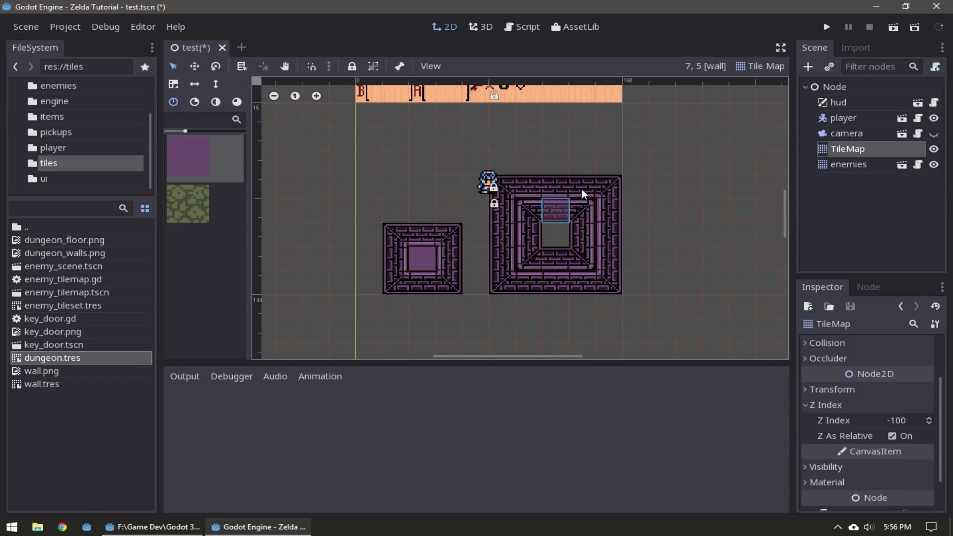
mouse_move(581, 188)
right_mouse_down()
mouse_move(548, 265)
mouse_move(504, 201)
mouse_move(593, 189)
mouse_move(575, 287)
mouse_move(402, 283)
mouse_move(401, 235)
mouse_move(549, 213)
mouse_move(539, 213)
right_mouse_up()
scroll(518, 190, "down", 3)
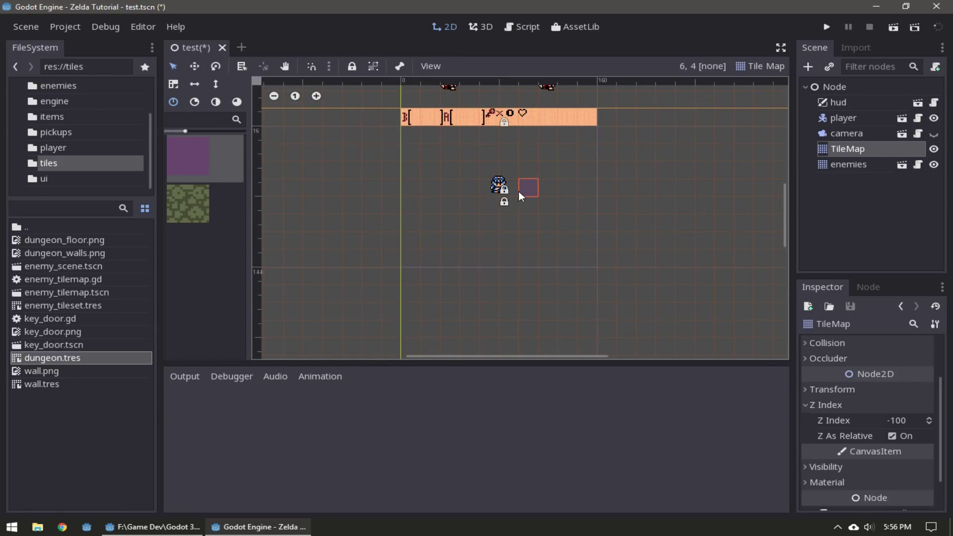
- Paint a two-tile-thick wall along the sides and lower edge of the player's room
mouse_move(416, 192)
left_mouse_down()
mouse_move(411, 261)
mouse_move(589, 263)
mouse_move(575, 164)
left_mouse_up()
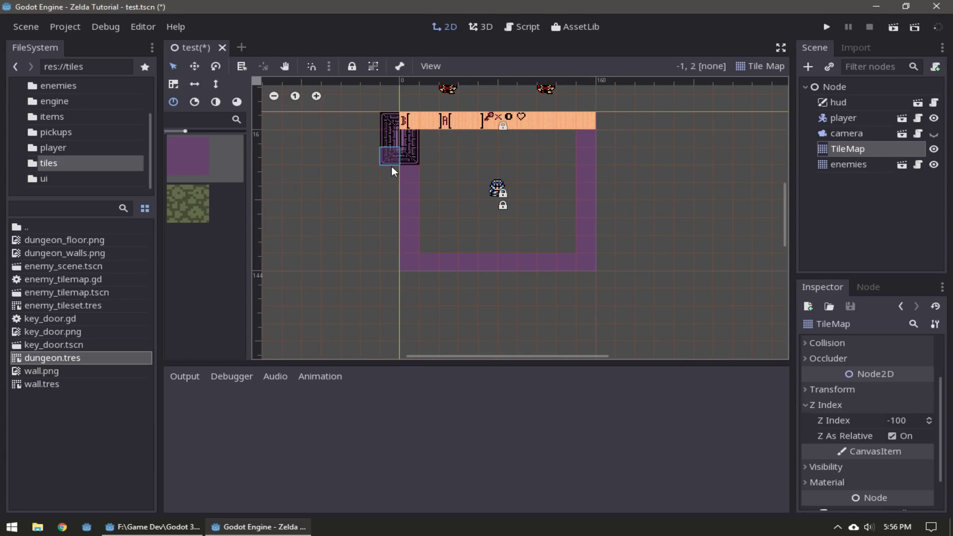
mouse_move(391, 166)
left_mouse_down()
mouse_move(388, 260)
mouse_move(427, 279)
mouse_move(528, 278)
left_mouse_up()
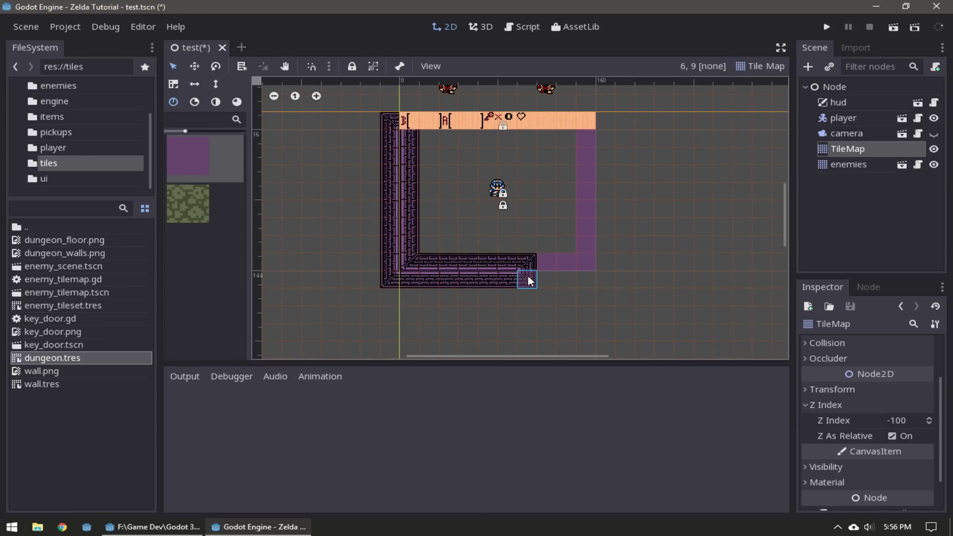
mouse_move(597, 279)
left_mouse_down()
mouse_move(608, 216)
mouse_move(609, 104)
mouse_move(532, 105)
left_mouse_up()
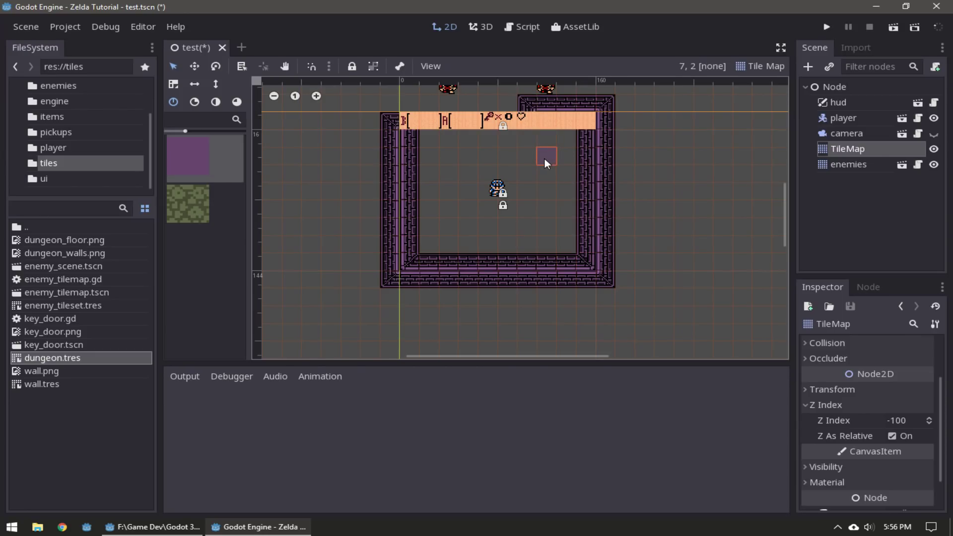
- Erase the stray wall tiles above the HUD bar and paint the wall below it, leaving a two-tile doorway gap
middle_click_drag(531, 184, 508, 295)
left_click_drag(443, 214, 380, 214)
mouse_move(370, 214)
right_mouse_down()
mouse_move(538, 215)
mouse_move(527, 251)
right_mouse_up()
left_click_drag(538, 251, 500, 256)
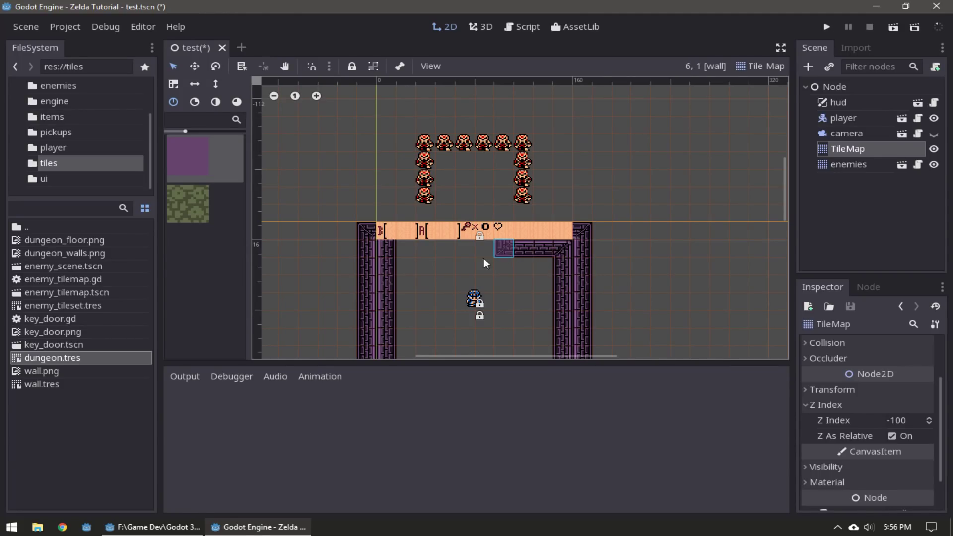
left_click_drag(442, 245, 406, 244)
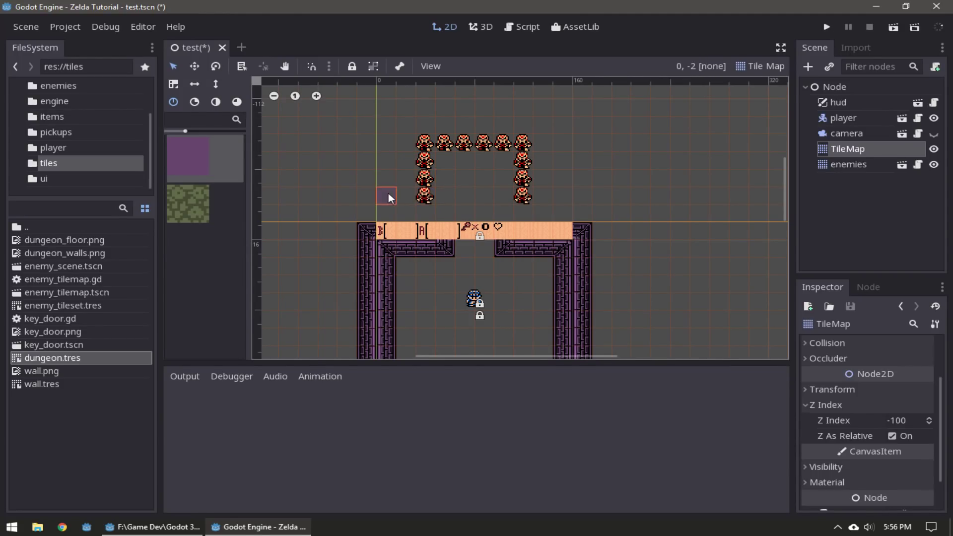
- Paint a two-tile-thick wall around the enemies' room above, joined to the side walls of the player's room
middle_click_drag(385, 215, 390, 265)
mouse_move(390, 239)
left_mouse_down()
mouse_move(386, 159)
mouse_move(532, 157)
mouse_move(568, 186)
mouse_move(571, 275)
mouse_move(591, 269)
mouse_move(589, 141)
mouse_move(379, 139)
mouse_move(376, 246)
left_mouse_up()
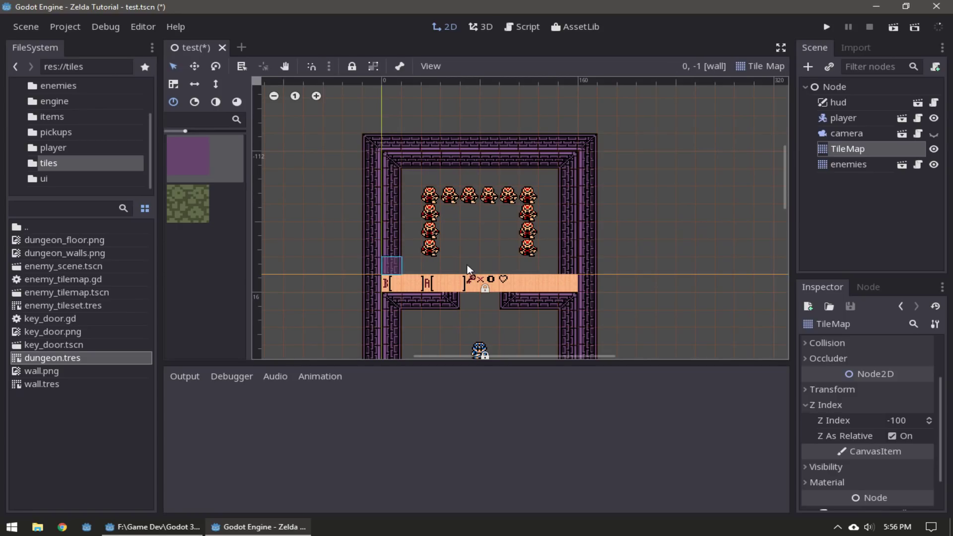
middle_click_drag(467, 264, 418, 141)
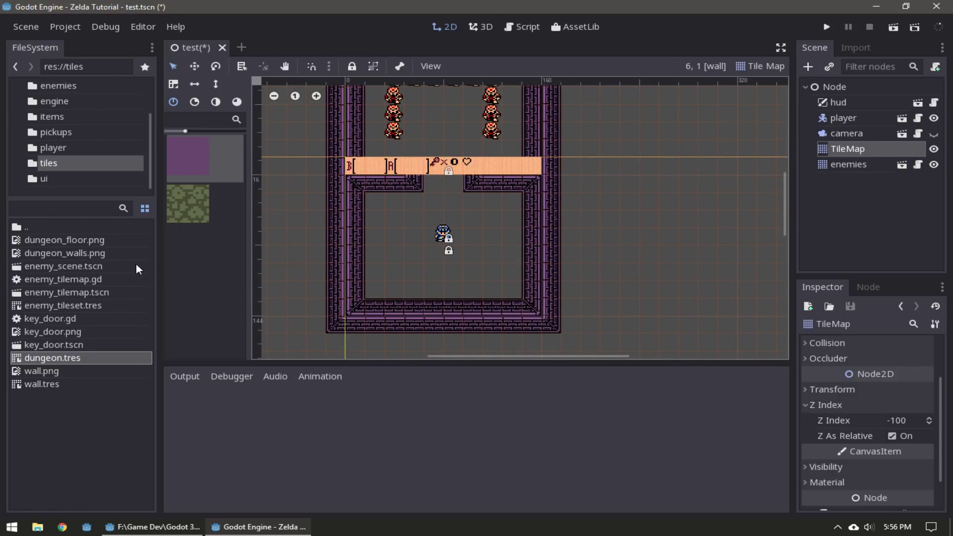
- Bucket-fill the inside of both connected rooms with the floor tile
left_click(224, 224)
left_click(761, 66)
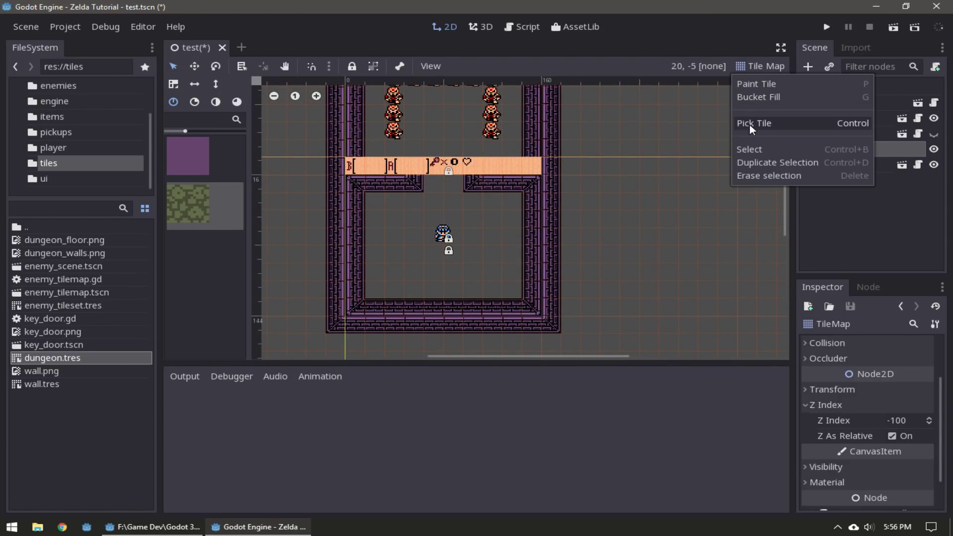
left_click(761, 97)
left_click(460, 277)
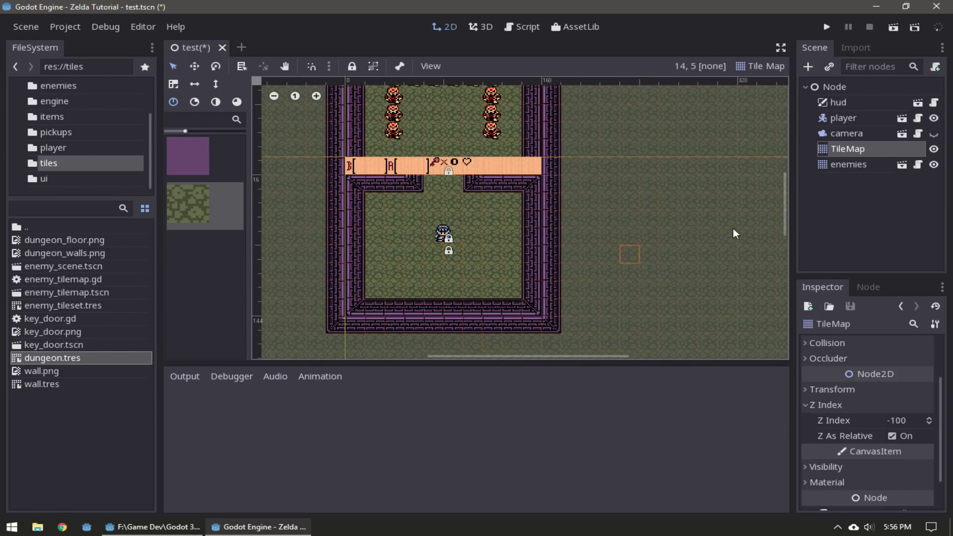
left_click(746, 108)
middle_click_drag(681, 177, 714, 237)
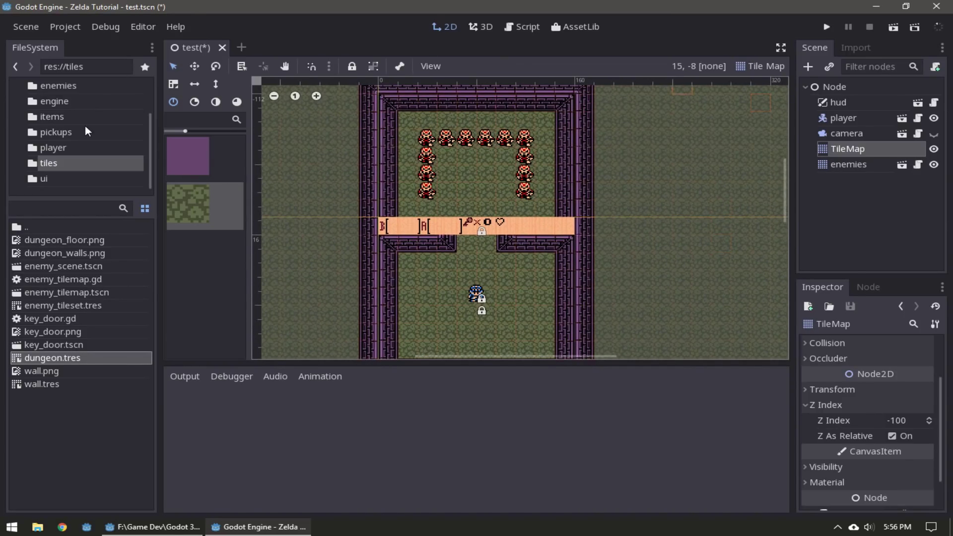
- Select the wall tile and switch back to the Paint Tile tool
left_click(194, 162)
middle_click_drag(695, 280, 688, 253)
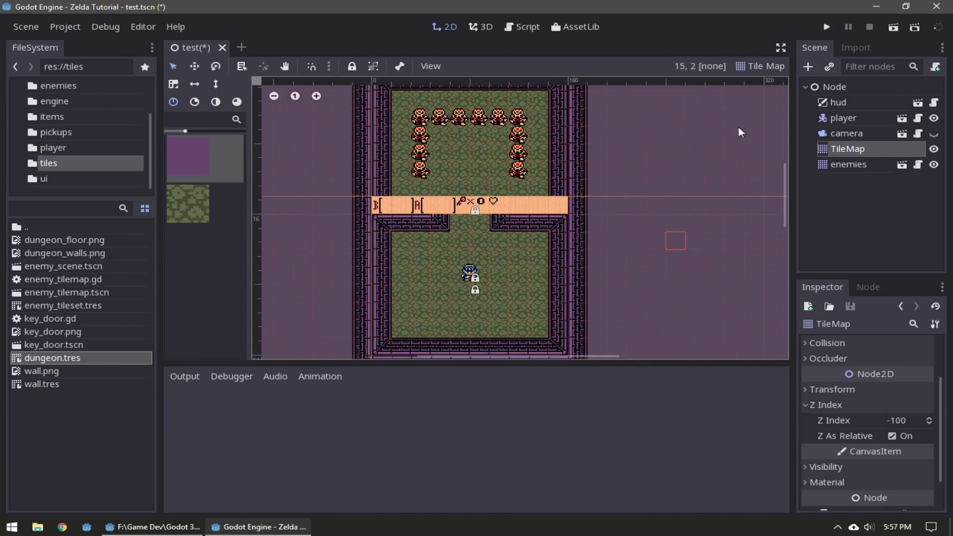
left_click(760, 66)
left_click(756, 84)
scroll(688, 276, "down", 2)
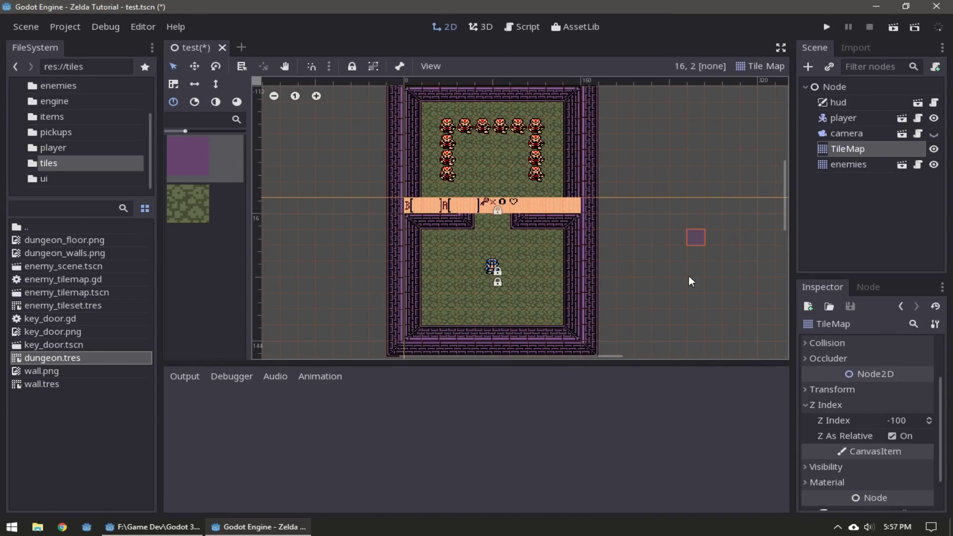
middle_click_drag(691, 265, 693, 258)
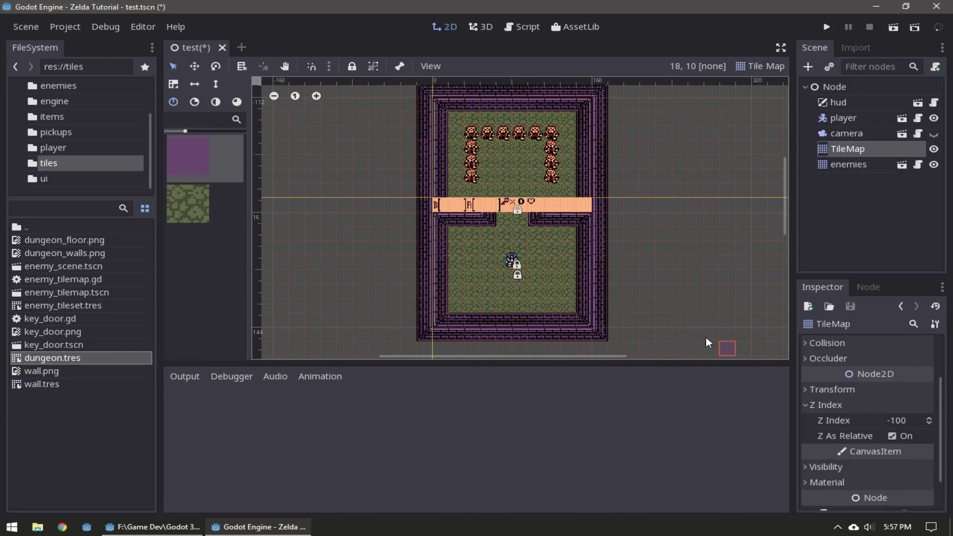
scroll(483, 327, "up", 2)
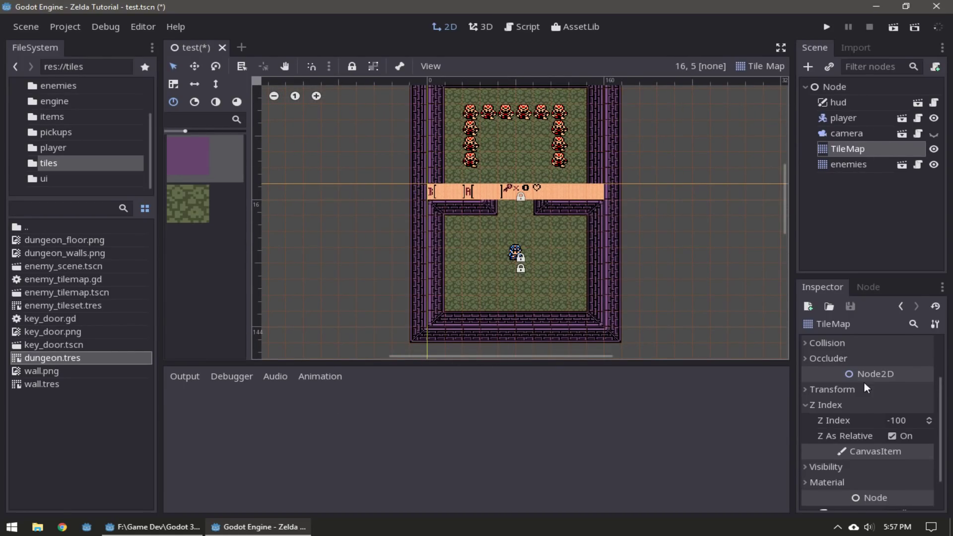
scroll(874, 385, "up", 3)
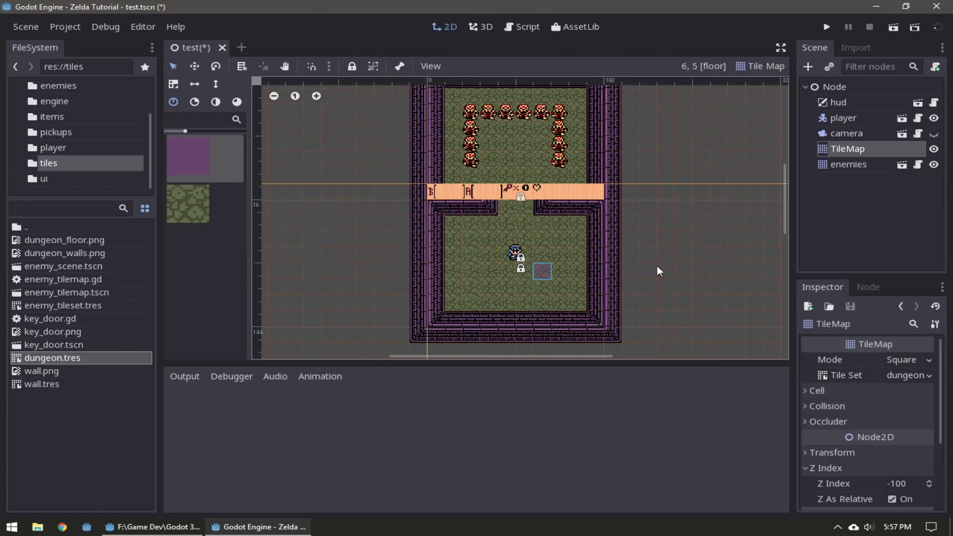
- Open the TileMap's dungeon tile set for editing and switch the wall autotile to its collision shapes
scroll(657, 266, "up", 1)
scroll(714, 236, "up", 1)
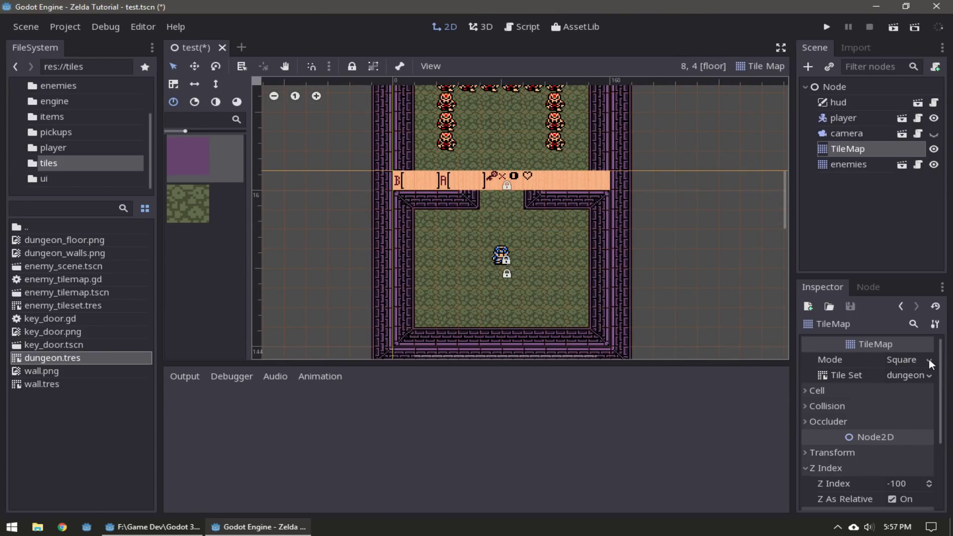
left_click(906, 377)
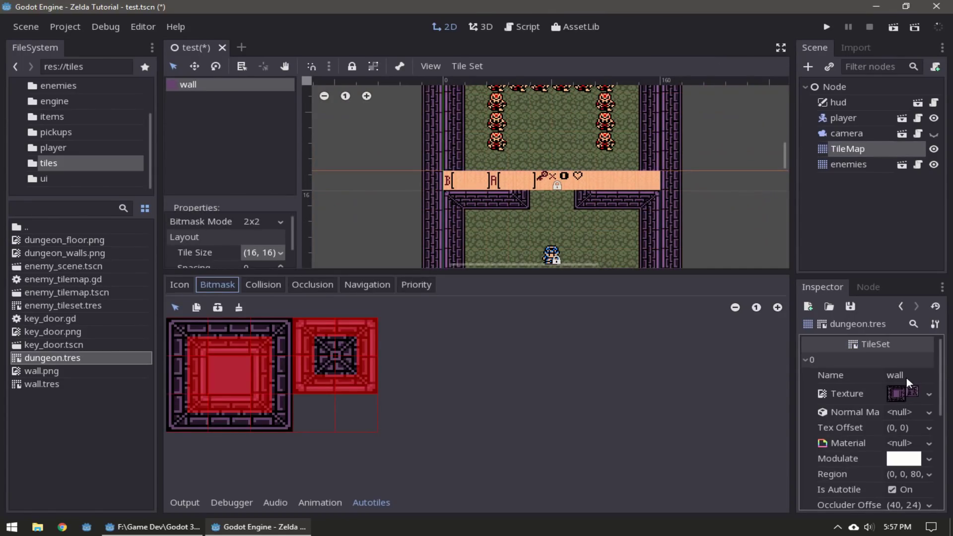
left_click(276, 286)
middle_click_drag(589, 195, 589, 160)
scroll(595, 203, "up", 4)
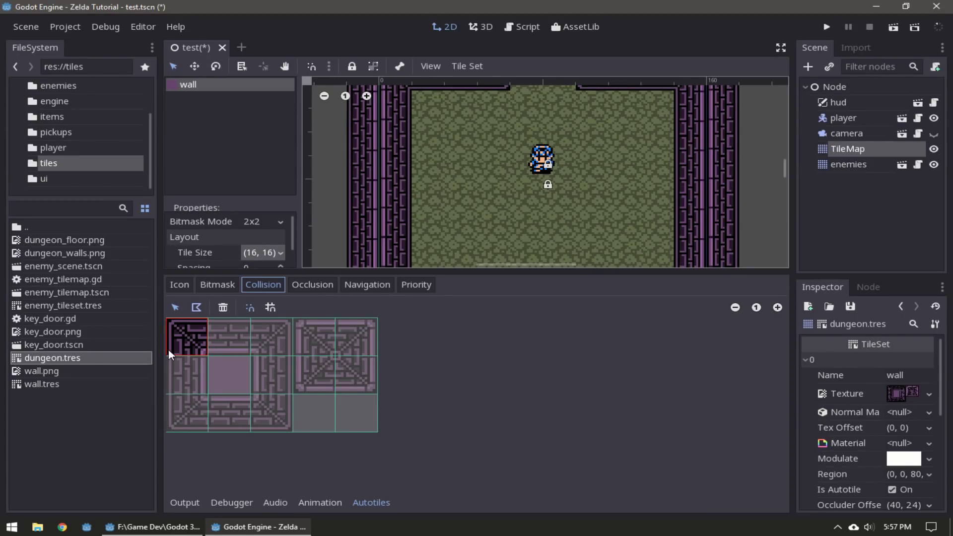
- Show the snapping options for the collision shapes and set the snap step to 16 × 16 px
left_click(274, 312)
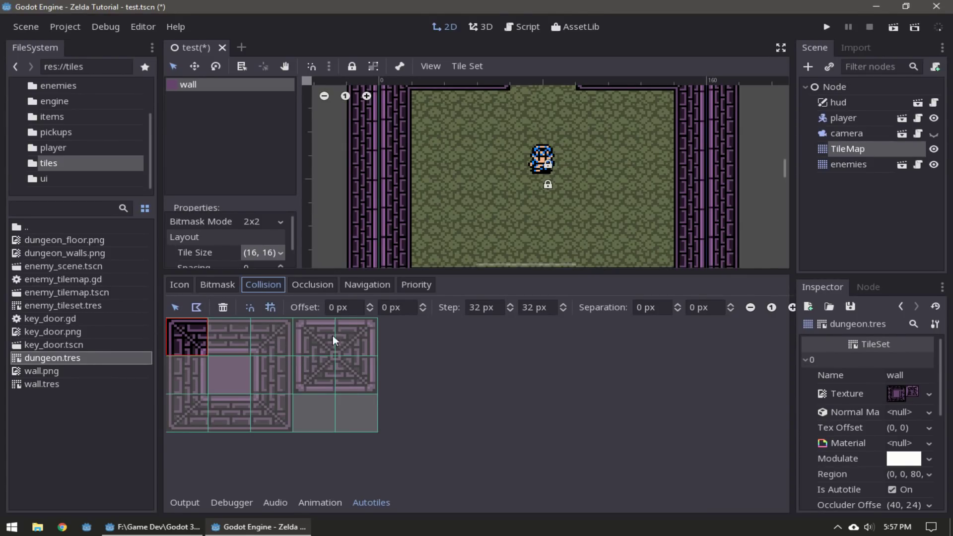
left_click(481, 307)
key("BackSpace")
key("BackSpace")
type("16")
key("Tab")
key("BackSpace")
key("BackSpace")
type("16")
scroll(422, 227, "down", 2)
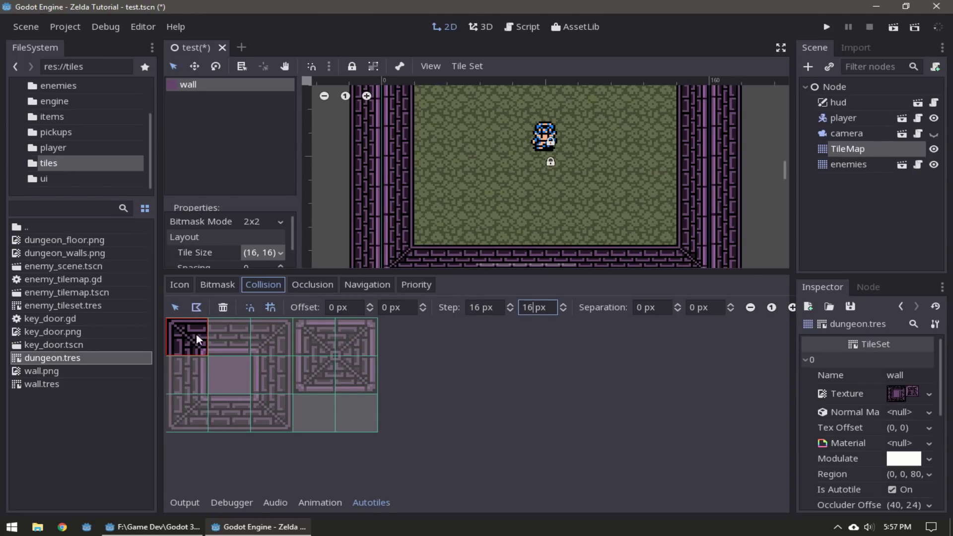
- Draw full-tile collision polygons on the large wall block's top-left corner tile and left edge tile
left_click(195, 307)
left_click_drag(168, 321, 250, 390)
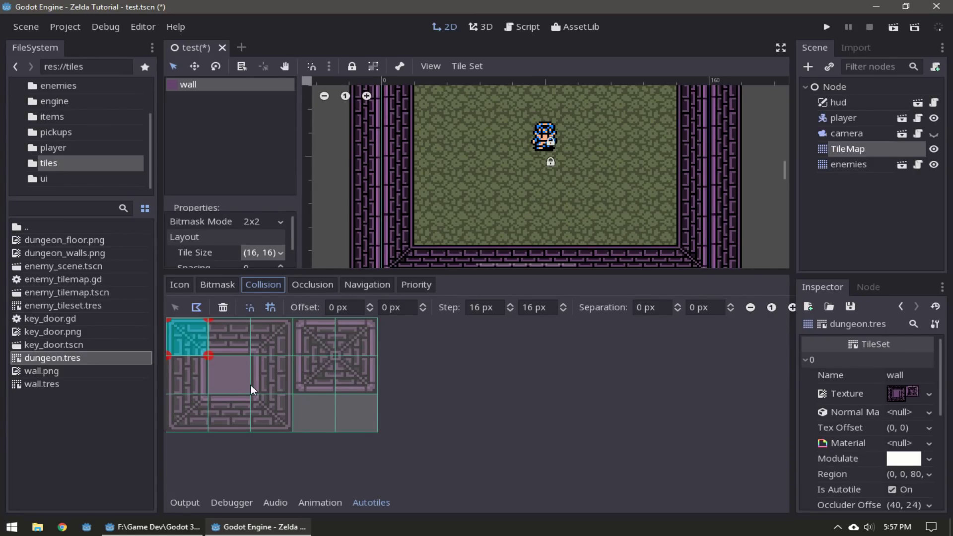
left_click(198, 382)
left_click(196, 307)
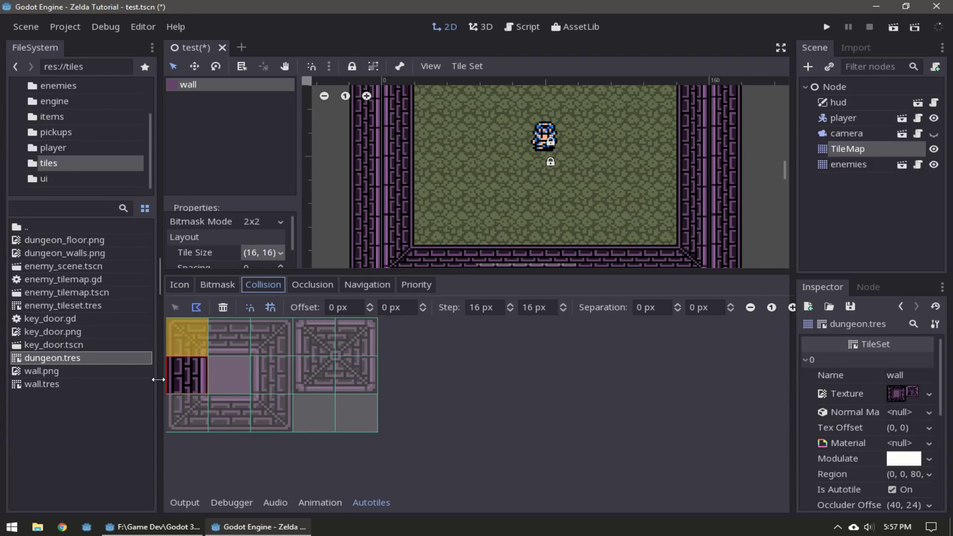
left_click(204, 389)
left_click(204, 359)
left_click(169, 358)
- Draw full-tile collision polygons on the large wall block's bottom-left corner tile and bottom edge tile
left_click(180, 414)
left_click(196, 308)
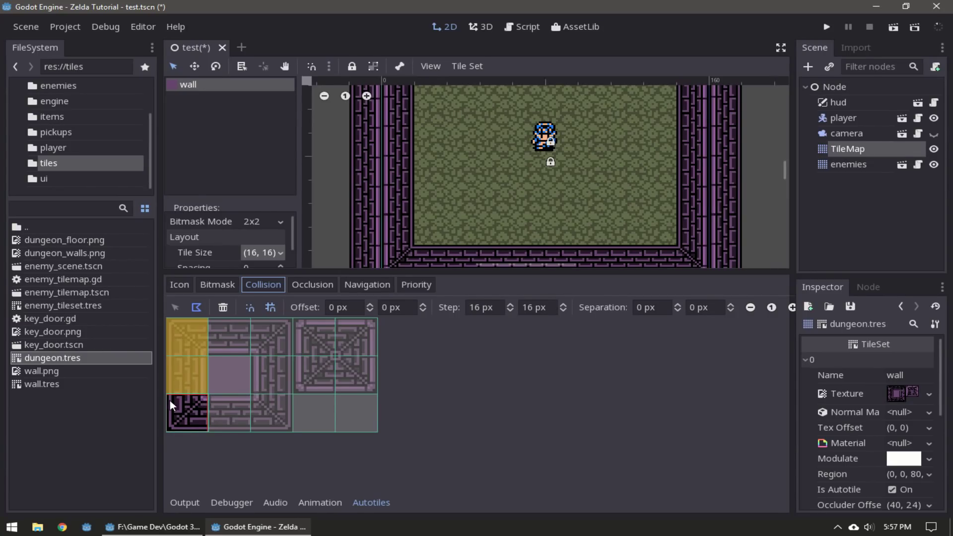
left_click_drag(170, 400, 207, 430)
left_click(245, 410)
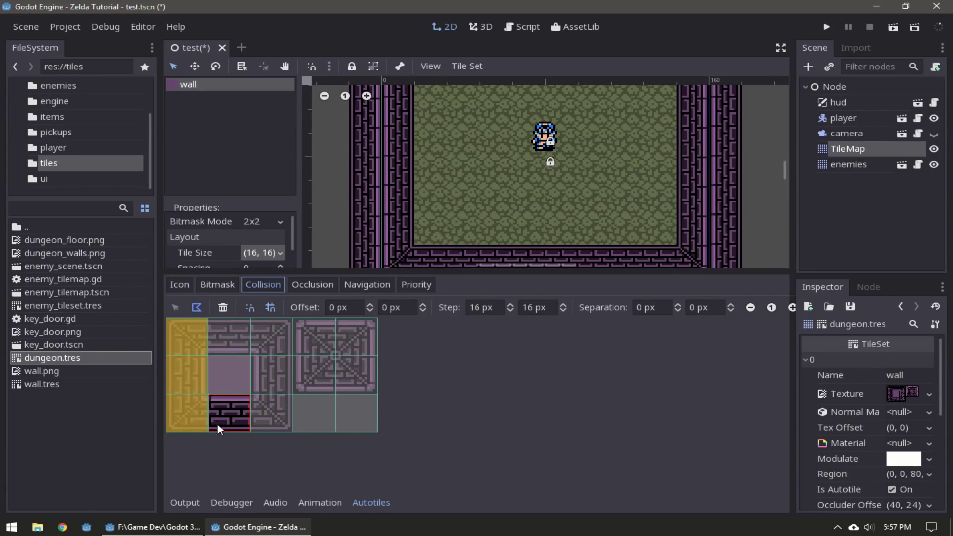
left_click(249, 397)
left_click(209, 398)
- Draw a full-tile collision polygon on the large wall block's bottom-right corner tile
left_click(261, 405)
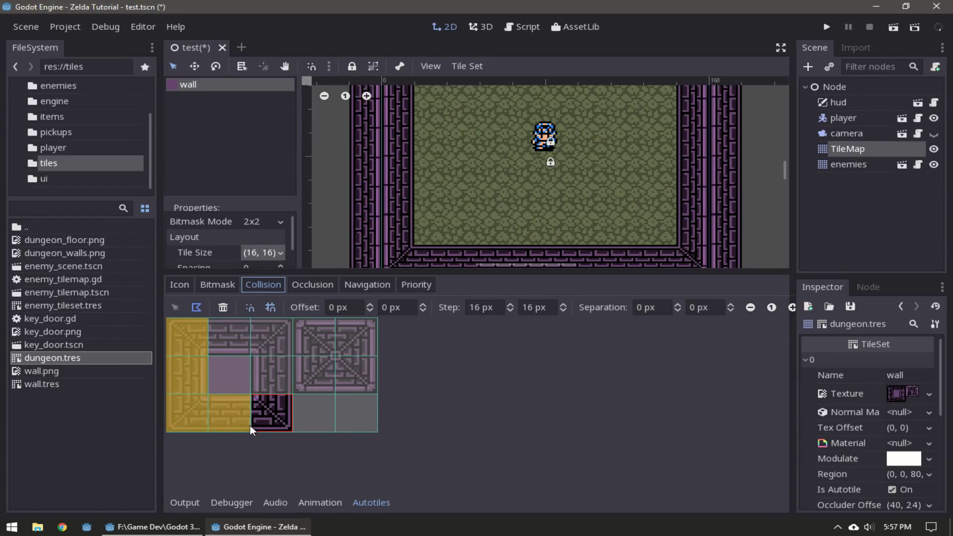
left_click(249, 425)
left_click(290, 426)
left_click(291, 395)
left_click(252, 396)
- Draw a full-tile collision polygon on the large wall block's right edge tile
left_click(264, 378)
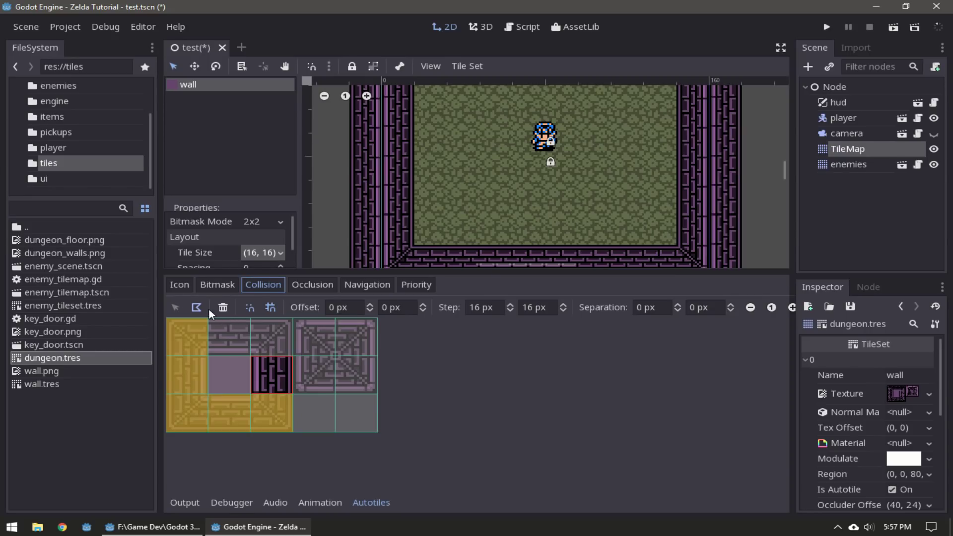
left_click(253, 360)
left_click(253, 390)
left_click(285, 388)
left_click(290, 355)
left_click(254, 359)
- Draw full-tile collision polygons on the large wall block's top-right corner tile and top edge tile
left_click(264, 343)
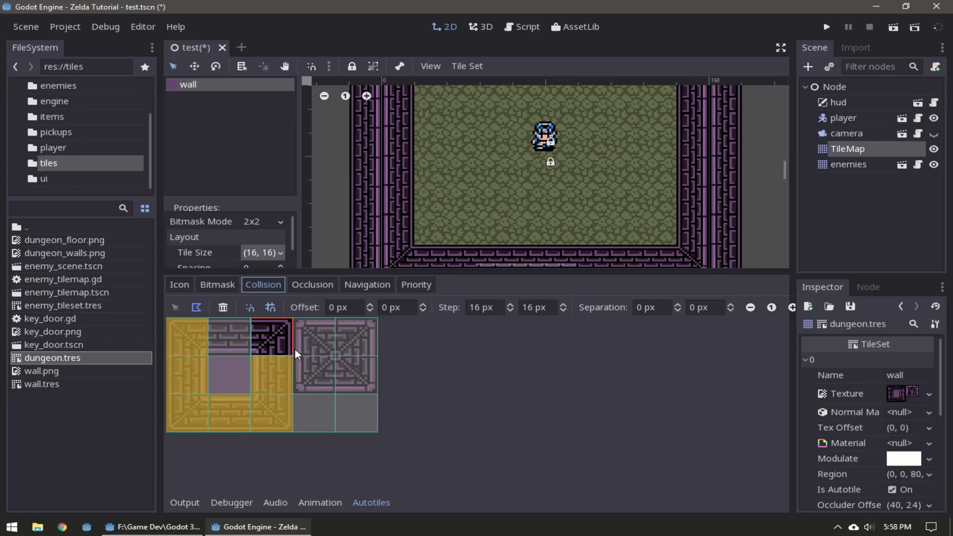
left_click(285, 323)
left_click(253, 323)
left_click(231, 331)
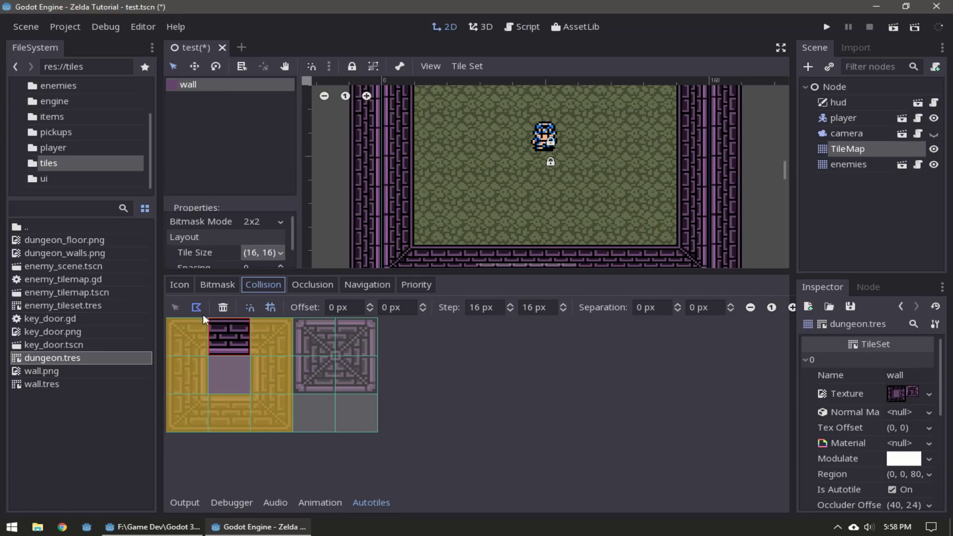
left_click(246, 357)
left_click(247, 322)
left_click(212, 322)
- Draw full-tile collision polygons on the two upper tiles of the small 2×2 wall block
left_click(304, 346)
left_click(193, 311)
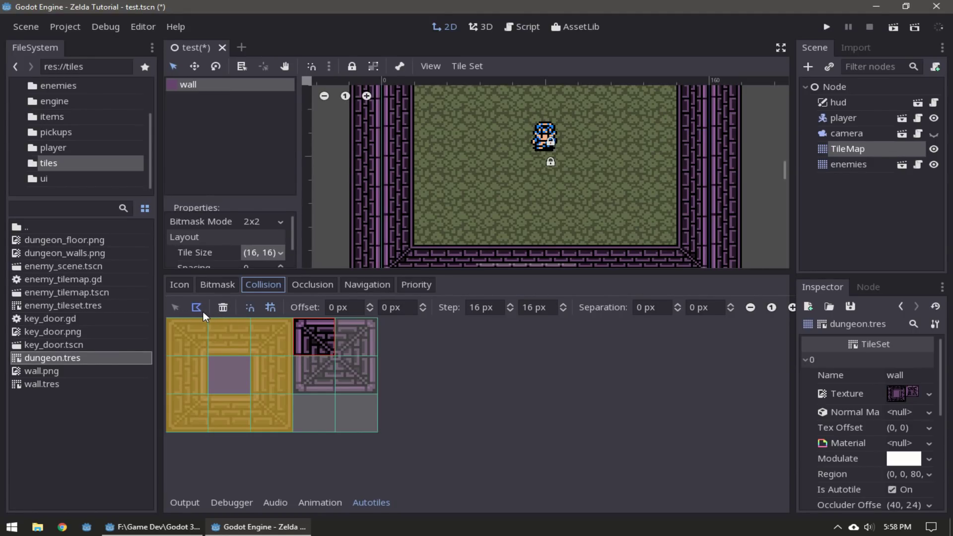
left_click(326, 353)
left_click(325, 328)
left_click(301, 326)
left_click(347, 336)
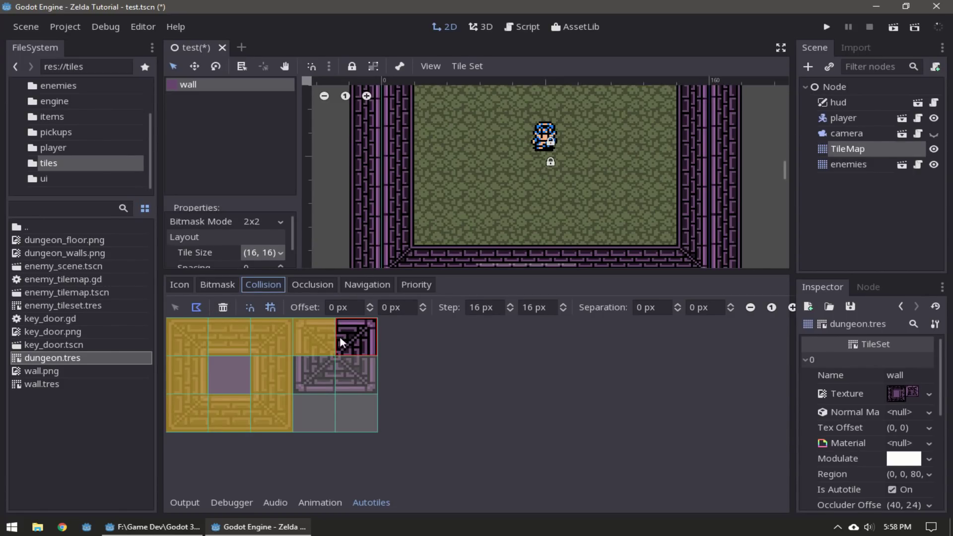
left_click(370, 352)
left_click(374, 329)
left_click(342, 325)
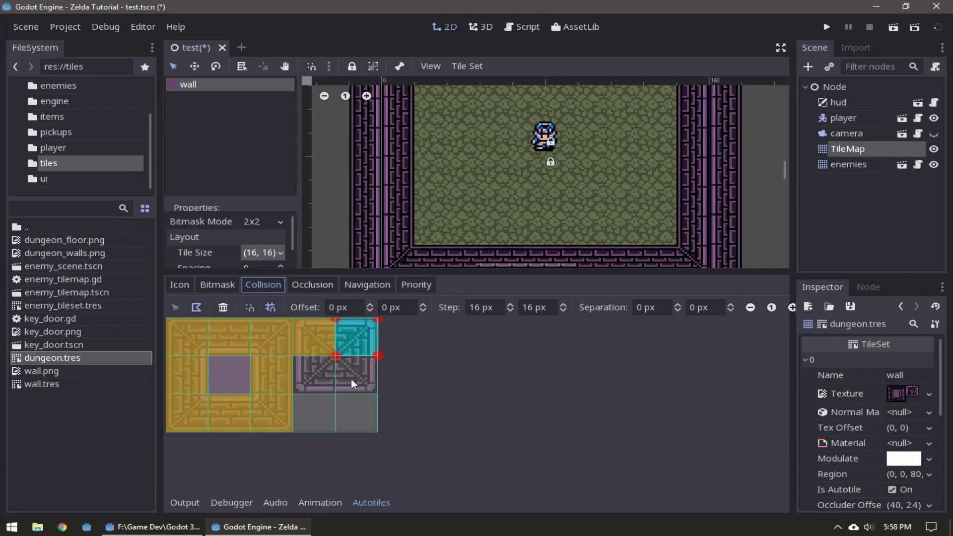
- Draw full-tile collision polygons on the two lower tiles of the small 2×2 wall block
left_click(350, 379)
left_click(195, 305)
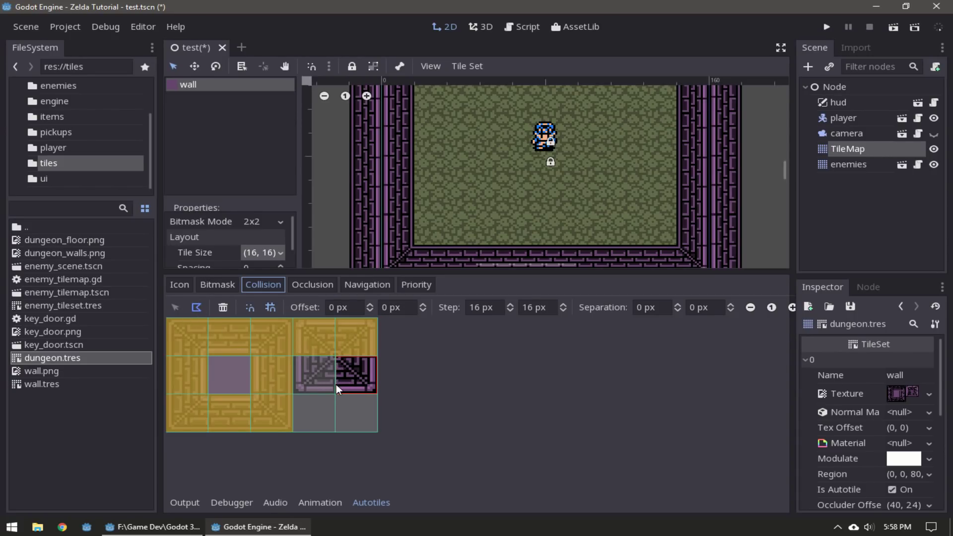
left_click(366, 385)
left_click(377, 361)
left_click(337, 358)
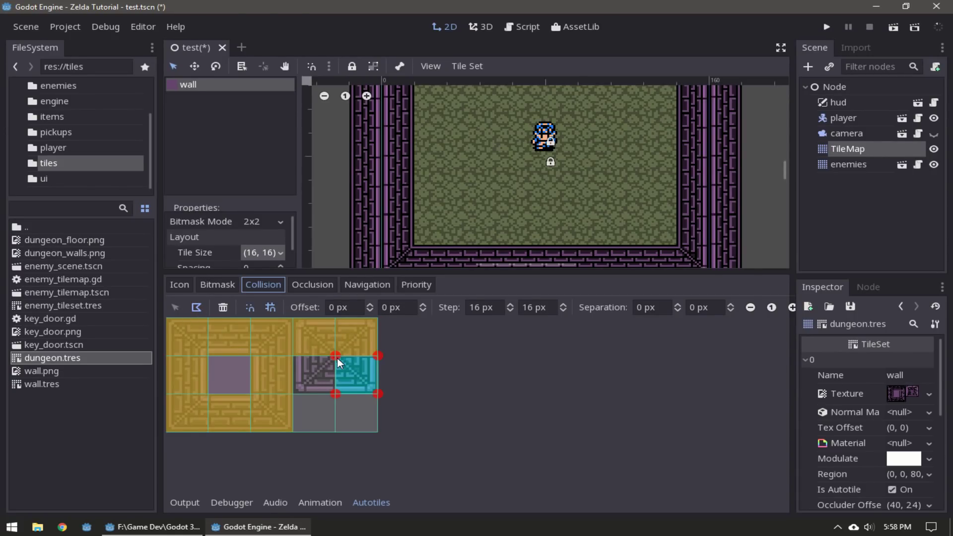
left_click(323, 368)
left_click(197, 308)
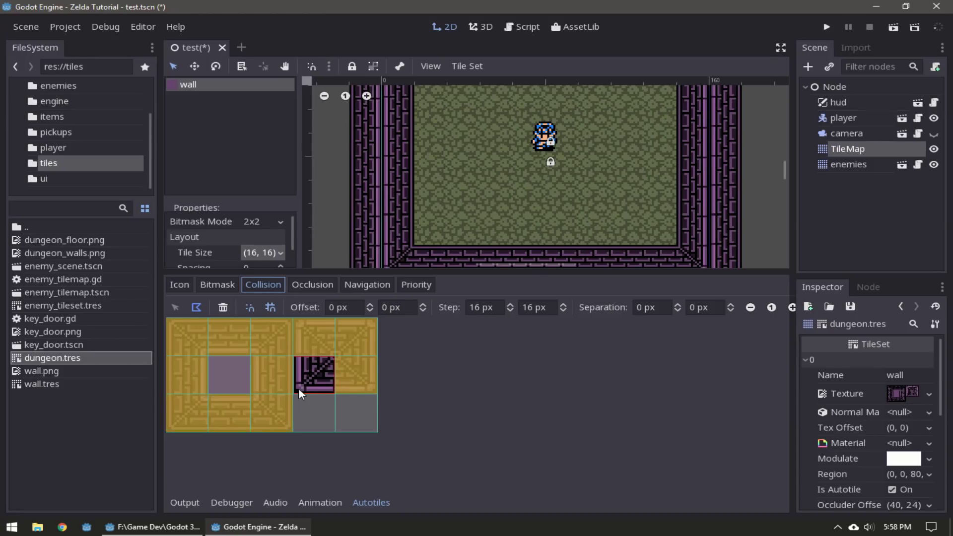
left_click(327, 392)
left_click(329, 364)
left_click(296, 366)
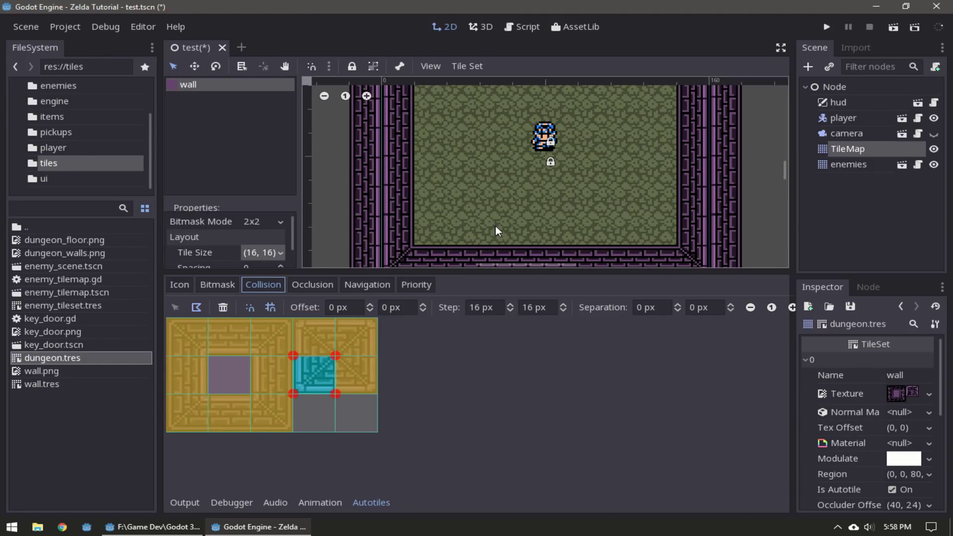
- Compare the walls laid out around both rooms with the collision shapes of the small wall block's tiles
middle_click_drag(495, 225, 524, 187)
scroll(574, 165, "down", 5)
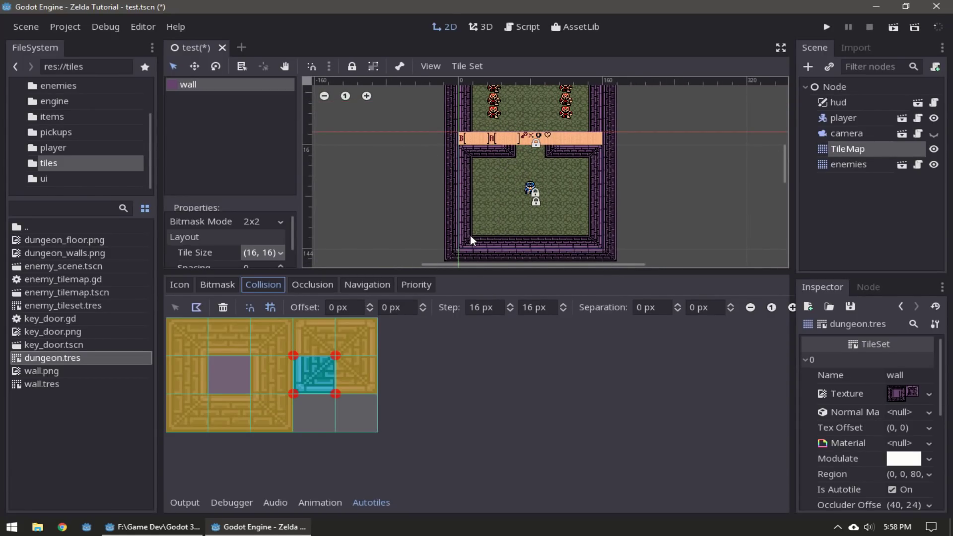
middle_click_drag(568, 180, 565, 190)
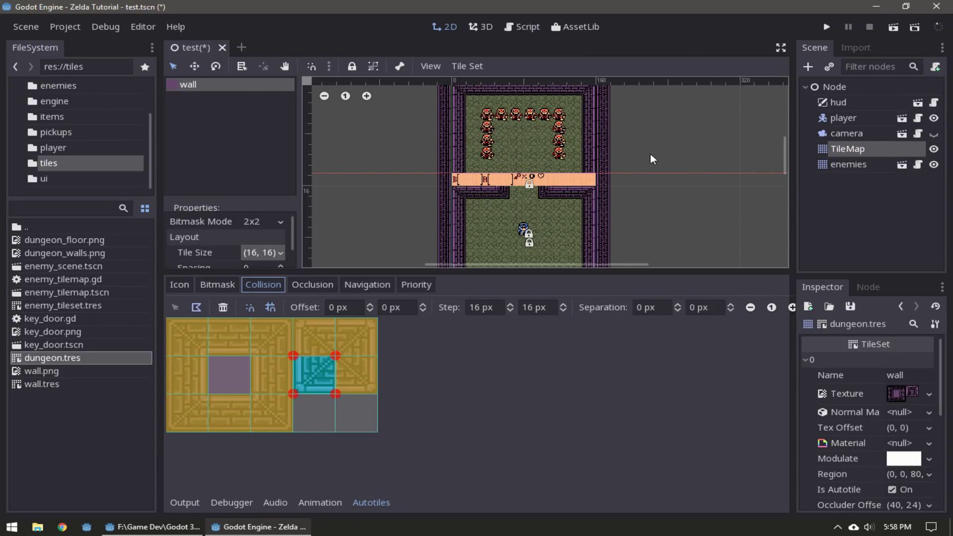
middle_click_drag(539, 199, 544, 178)
scroll(544, 177, "down", 7)
scroll(588, 190, "up", 9)
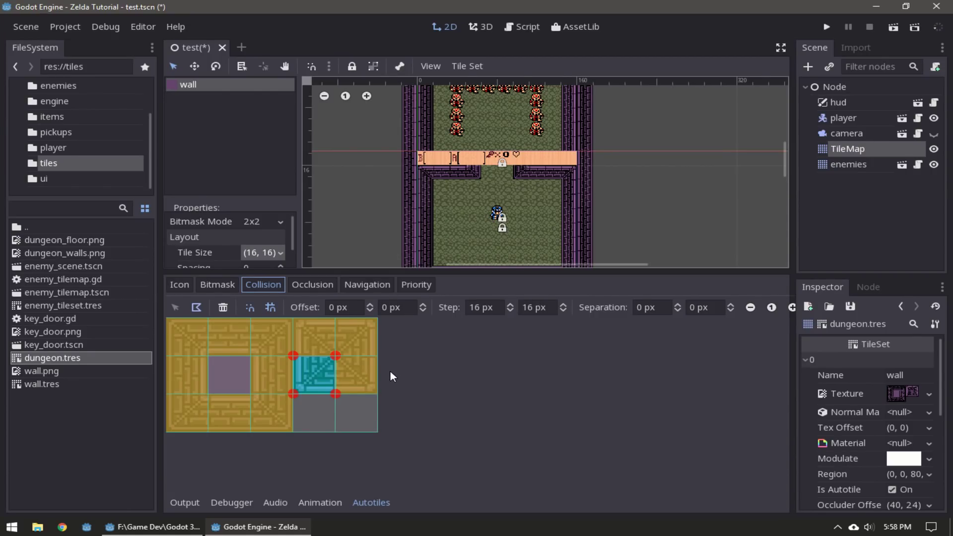
left_click(357, 381)
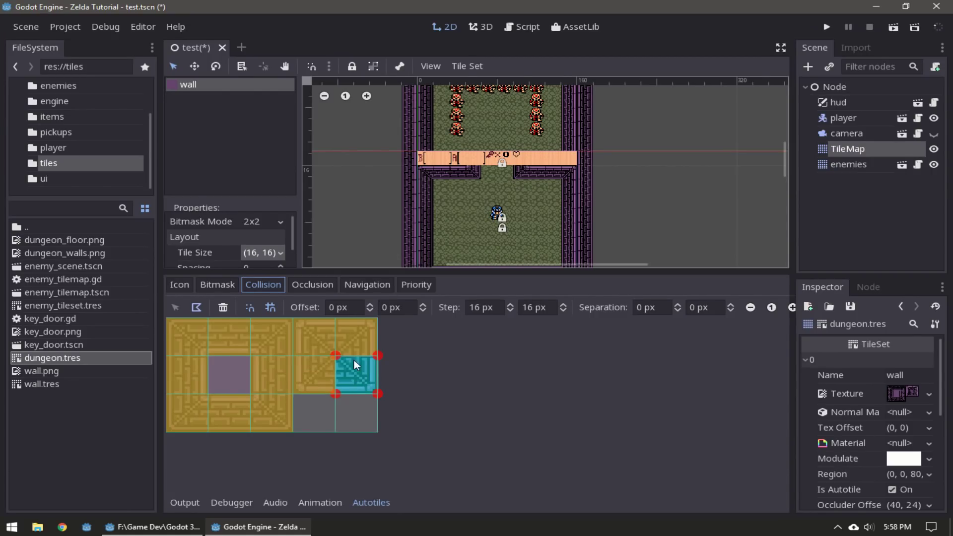
left_click(350, 353)
left_click(323, 348)
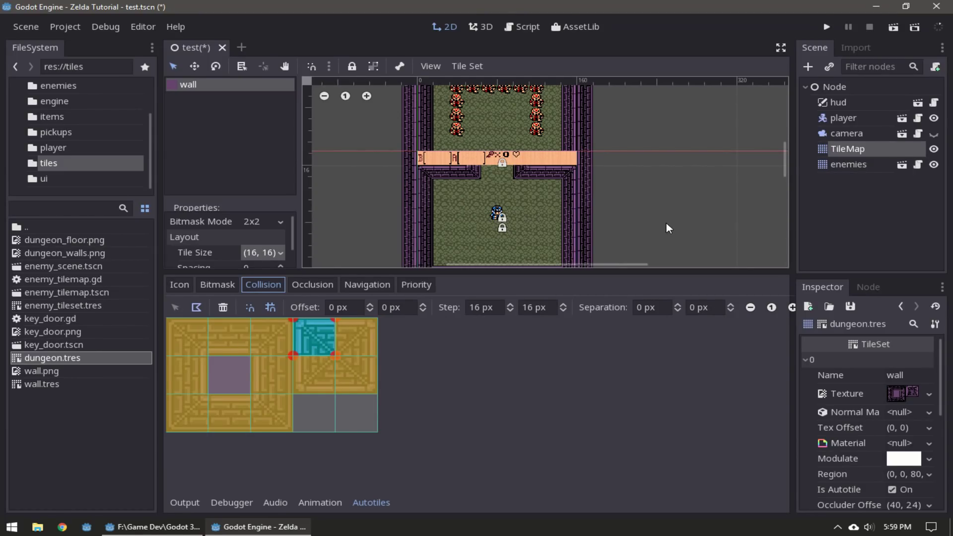
scroll(605, 189, "down", 3)
scroll(599, 188, "up", 6)
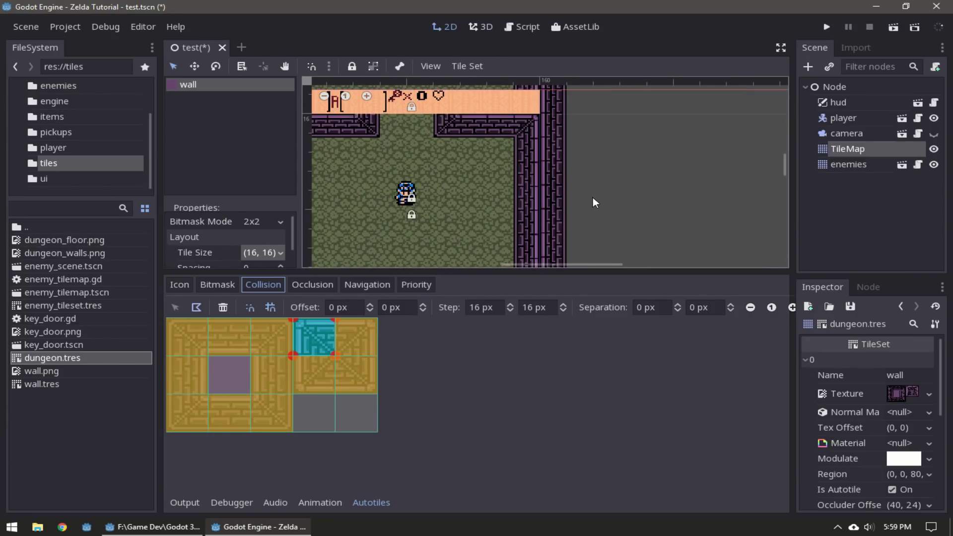
middle_click_drag(513, 221, 668, 196)
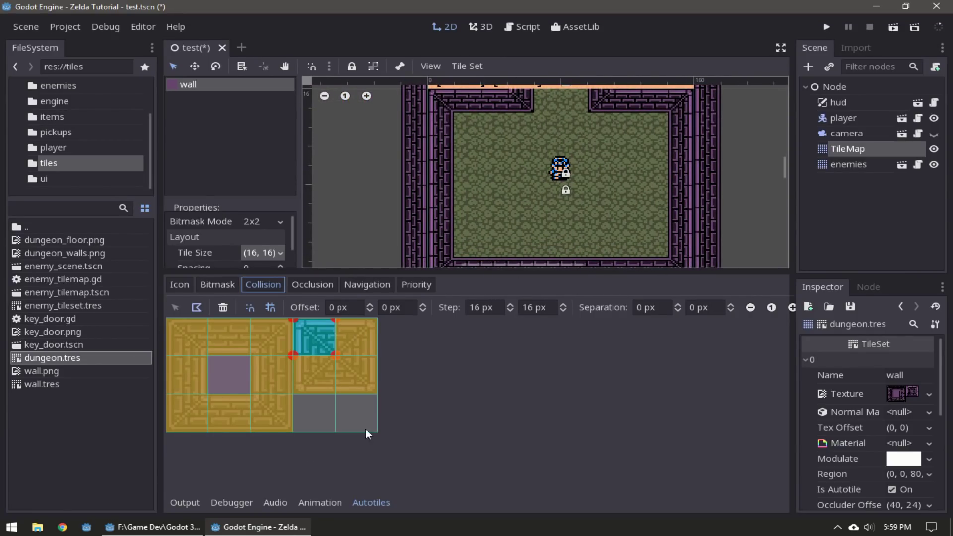
scroll(561, 221, "down", 3)
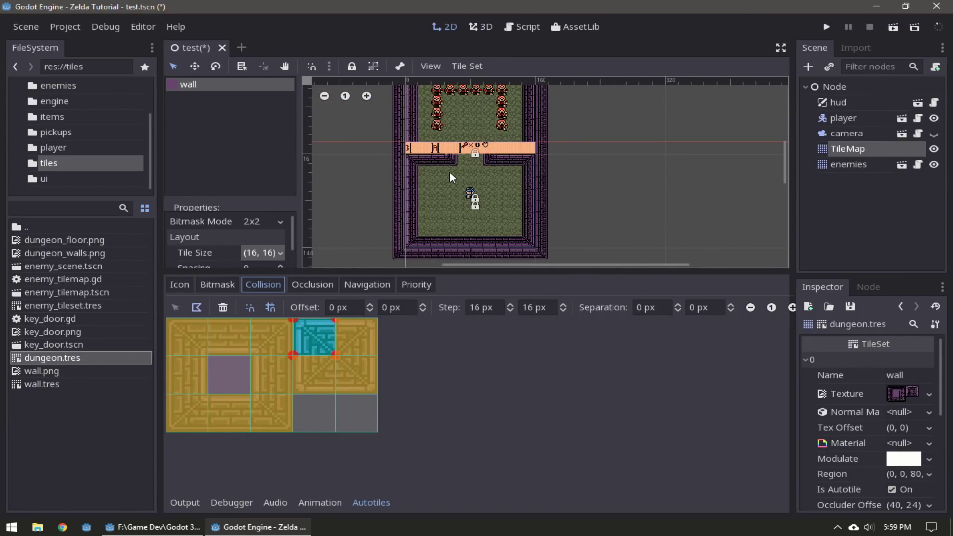
middle_click_drag(450, 172, 464, 179)
- Shrink the autotile editor to enlarge the scene view and bring both dungeon rooms fully into view
left_click_drag(438, 276, 446, 319)
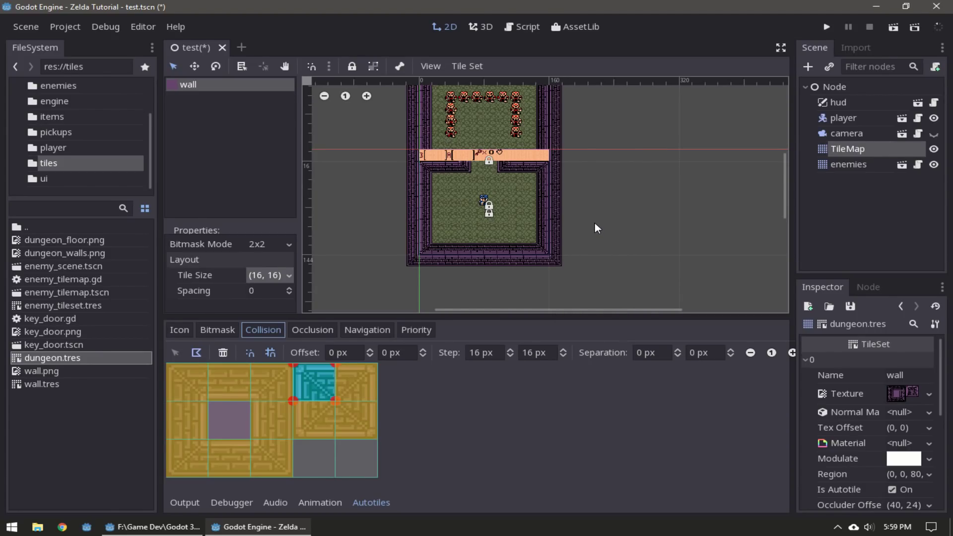
middle_click_drag(595, 223, 620, 250)
scroll(614, 242, "down", 2)
middle_click_drag(577, 209, 588, 220)
scroll(639, 210, "up", 6)
scroll(596, 210, "down", 4)
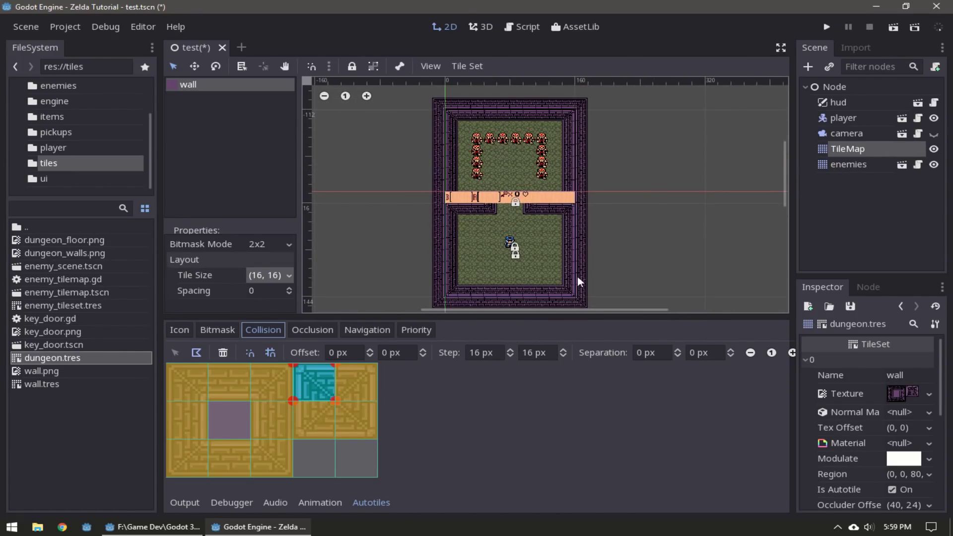
- Examine the collision shapes of the small wall block's four tiles and the large block's top row
left_click(349, 420)
left_click(328, 426)
left_click(320, 389)
left_click(356, 383)
left_click(343, 421)
left_click(313, 419)
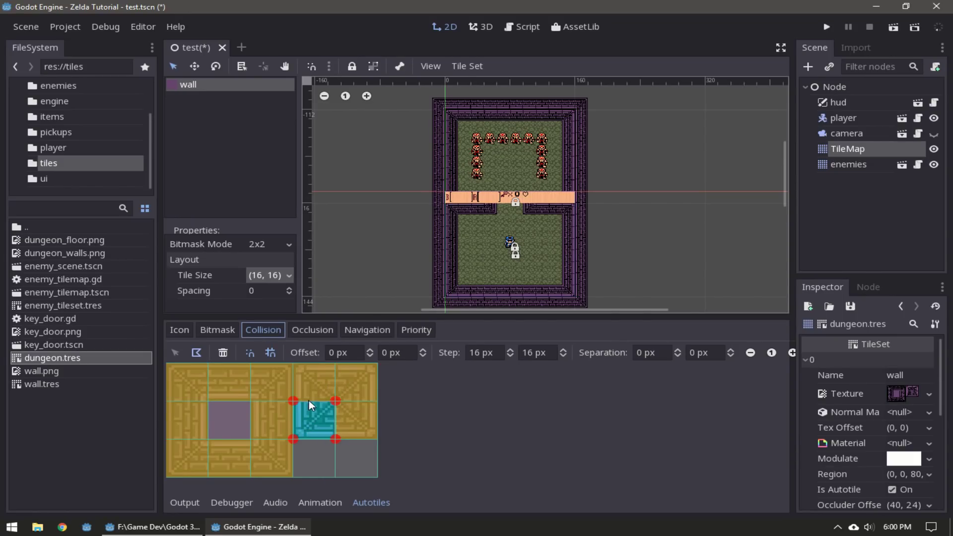
left_click(312, 385)
left_click(198, 385)
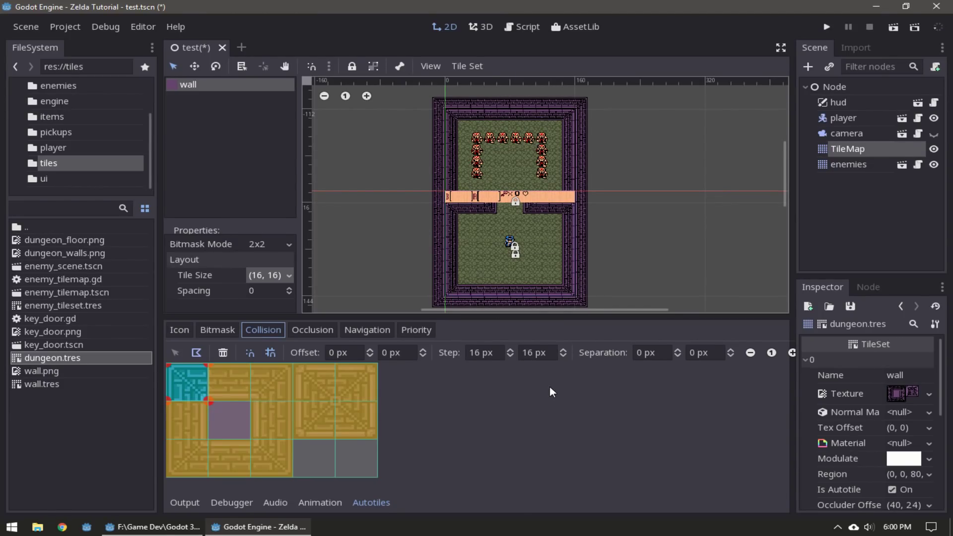
middle_click_drag(638, 246, 612, 219)
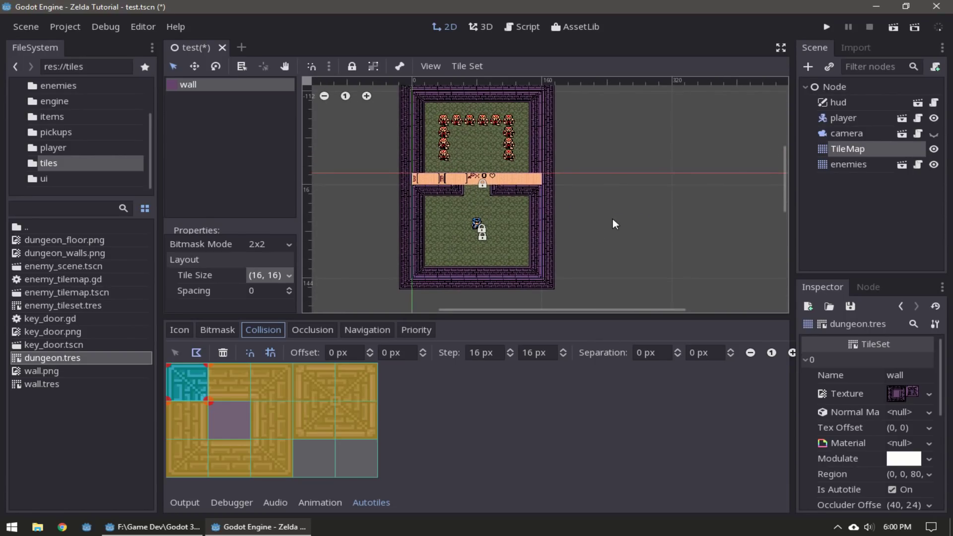
left_click(222, 388)
left_click(269, 386)
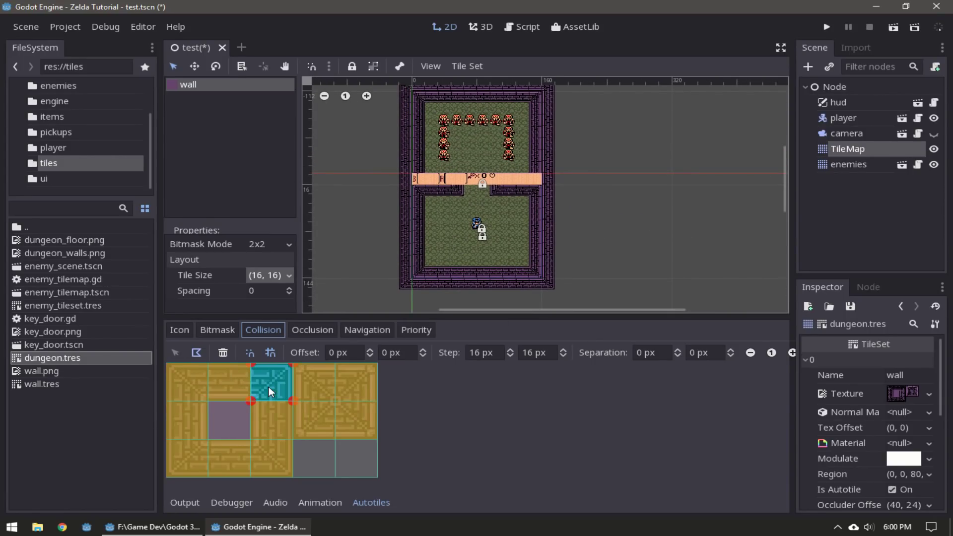
left_click(328, 392)
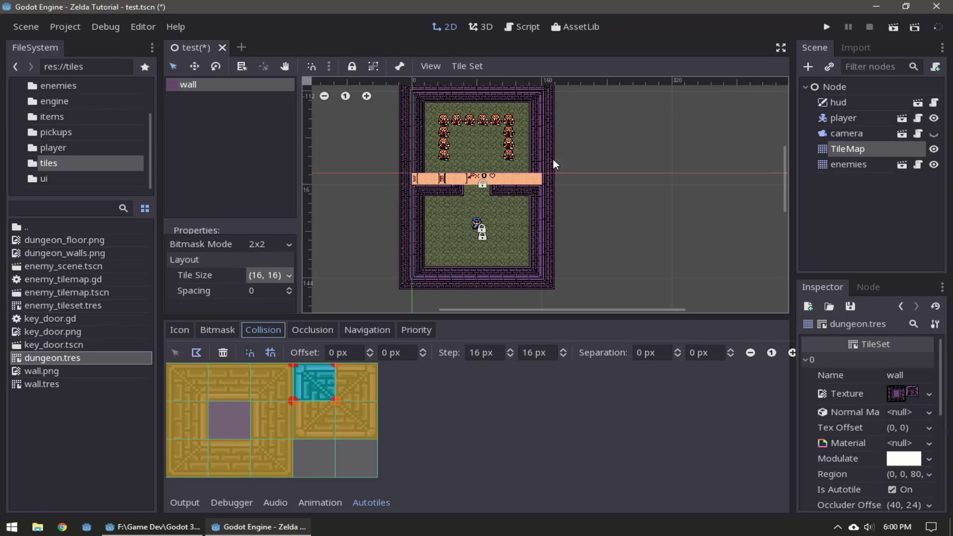
- Run the project and walk the player against the lower room's left wall and doorway edges to test the wall collisions
middle_click_drag(493, 188, 550, 192)
middle_click_drag(612, 261, 591, 266)
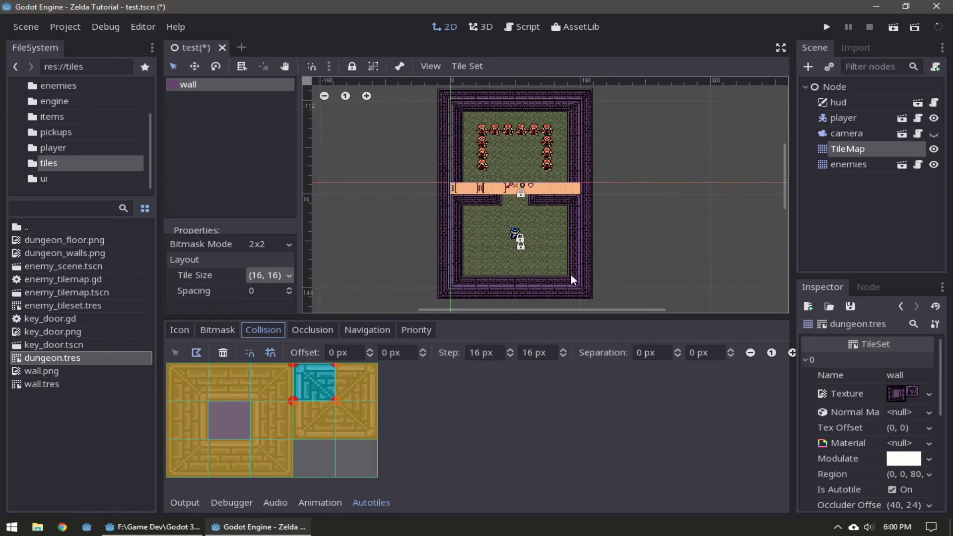
left_click(827, 27)
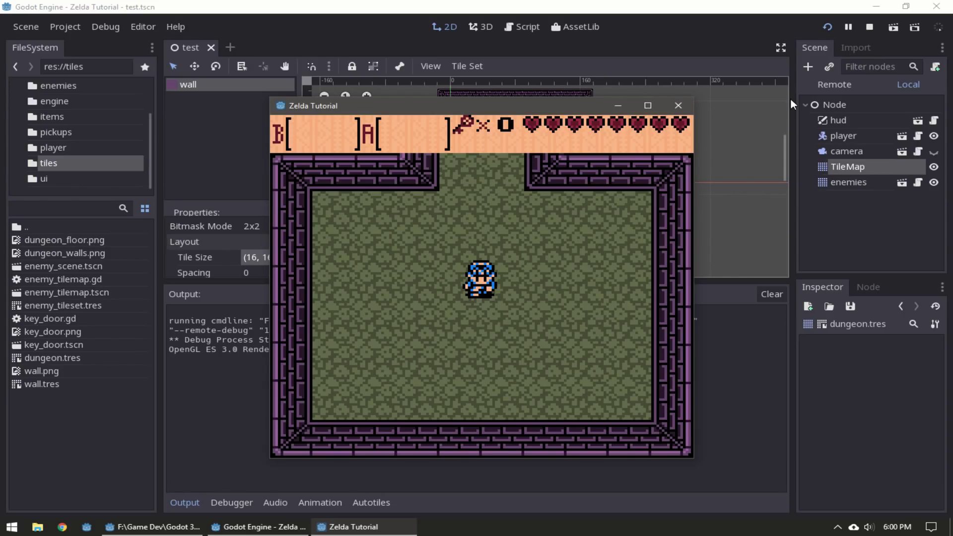
key("Left")
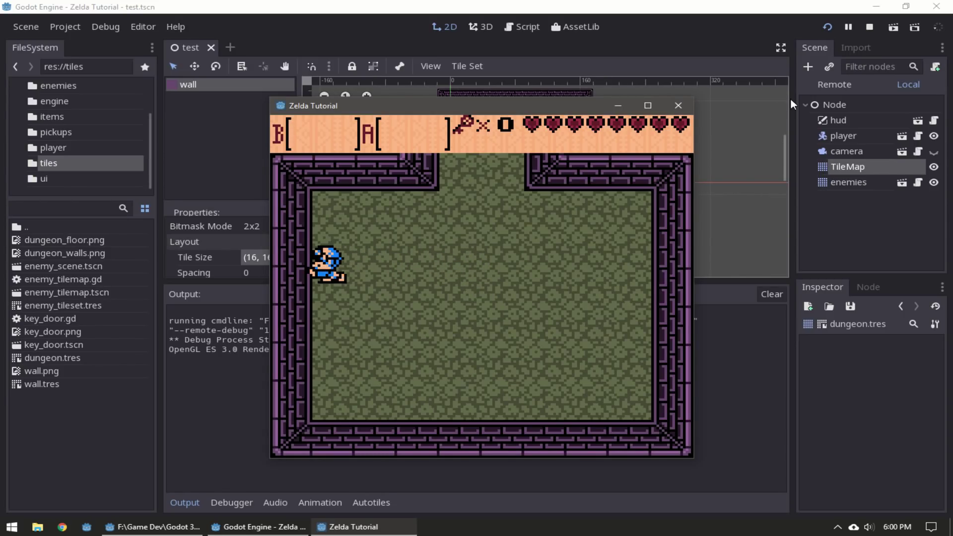
key("Up")
key("Right")
key("Up")
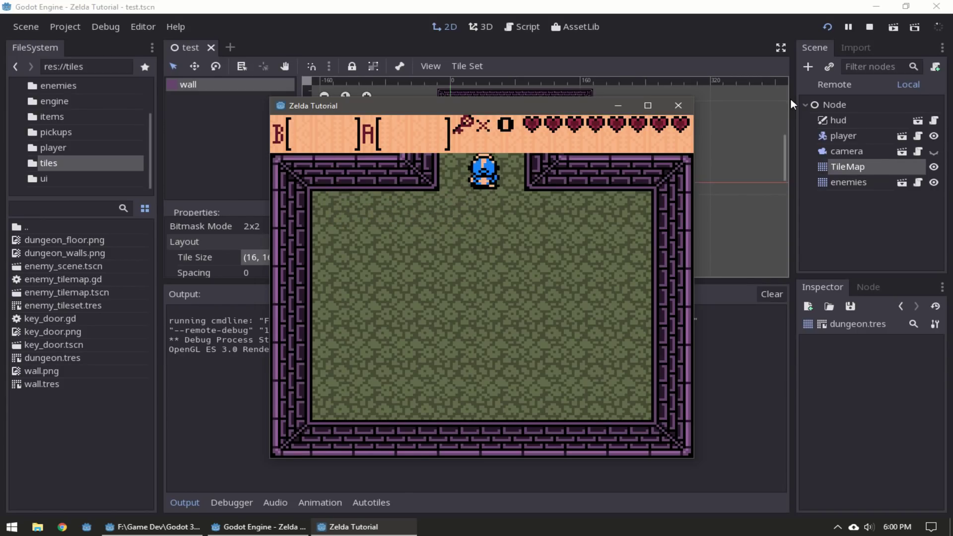
key("Down")
key("Right")
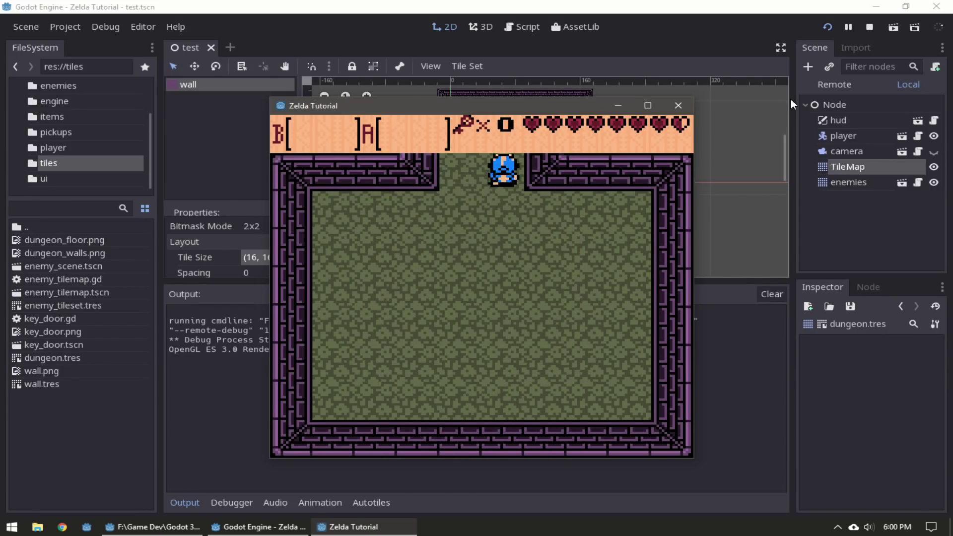
- Walk the player through the doorway into the upper room and attack the enemies near the entrance with the sword
key("Up")
key("Right")
key("Up")
key("x")
key("Up")
key("Left")
key("x")
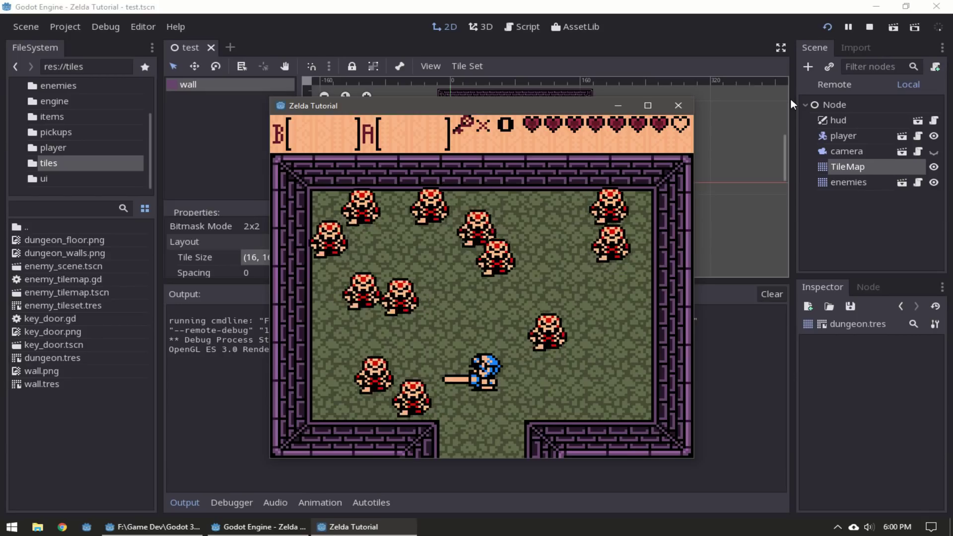
key("Left")
key("Left")
key("Down")
key("x")
key("Up")
key("x")
key("Left")
key("x")
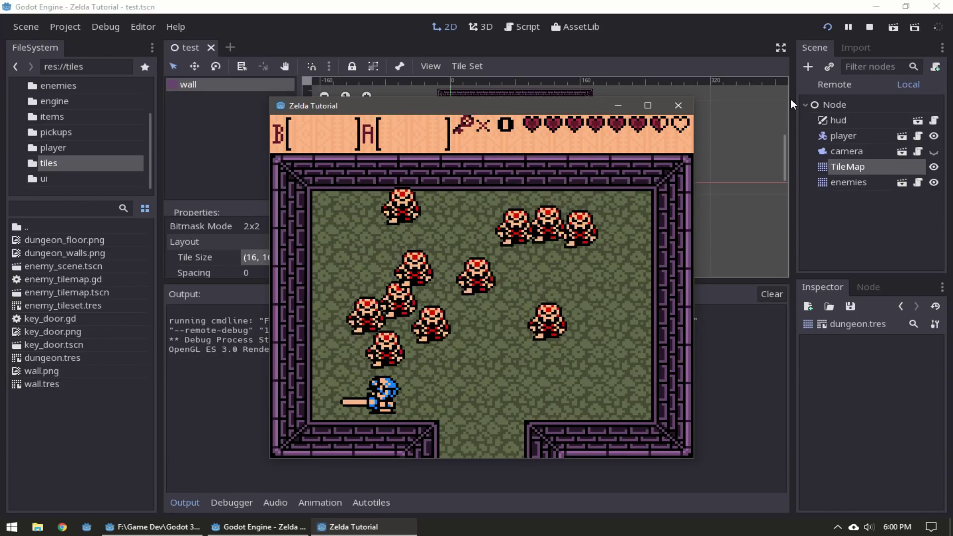
- Fight the enemies while moving the player up the left side of the upper room to its top wall
key("Up")
key("Left")
key("Up")
key("Right")
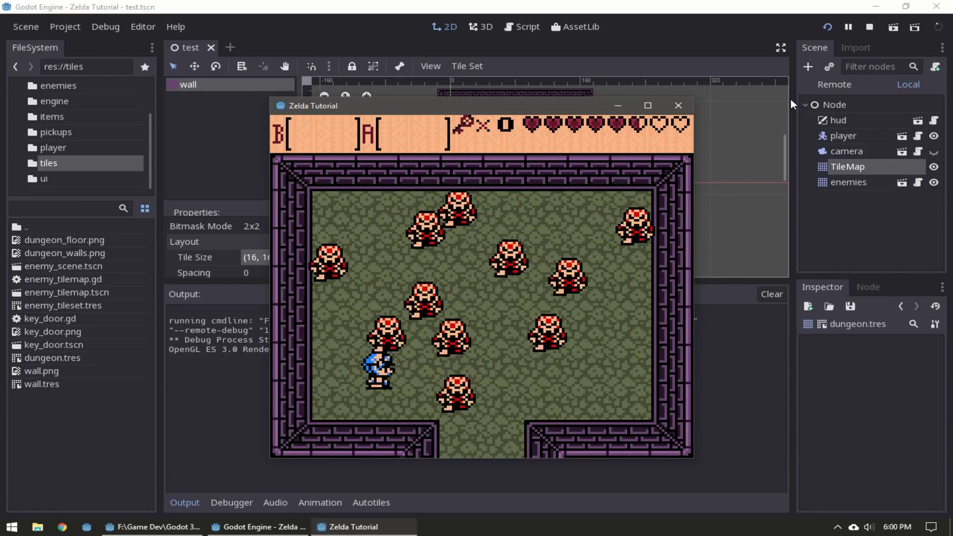
key("Down")
key("Left")
key("Up")
key("Up")
key("Right")
key("x")
key("Right")
key("x")
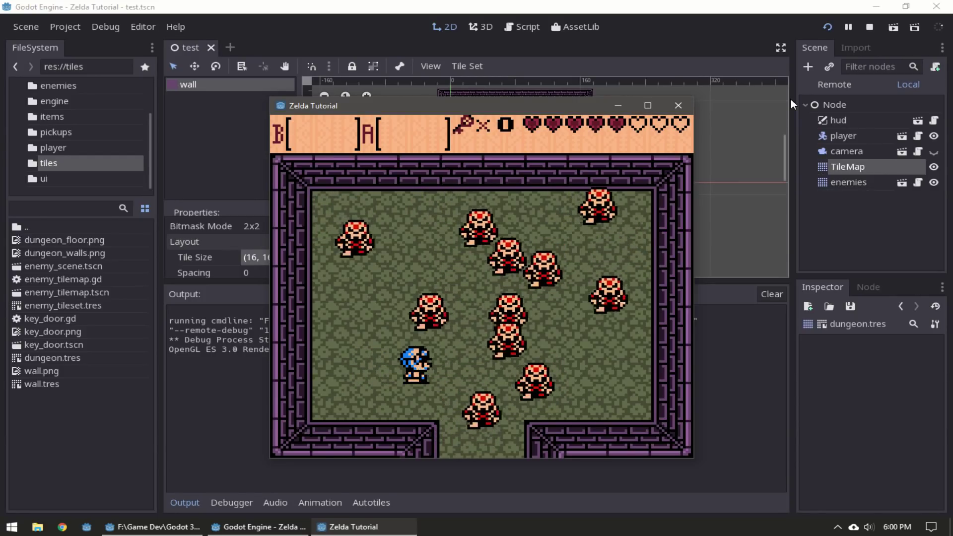
key("Down")
key("Up")
key("x")
key("Up")
key("Left")
key("x")
key("Up")
key("Left")
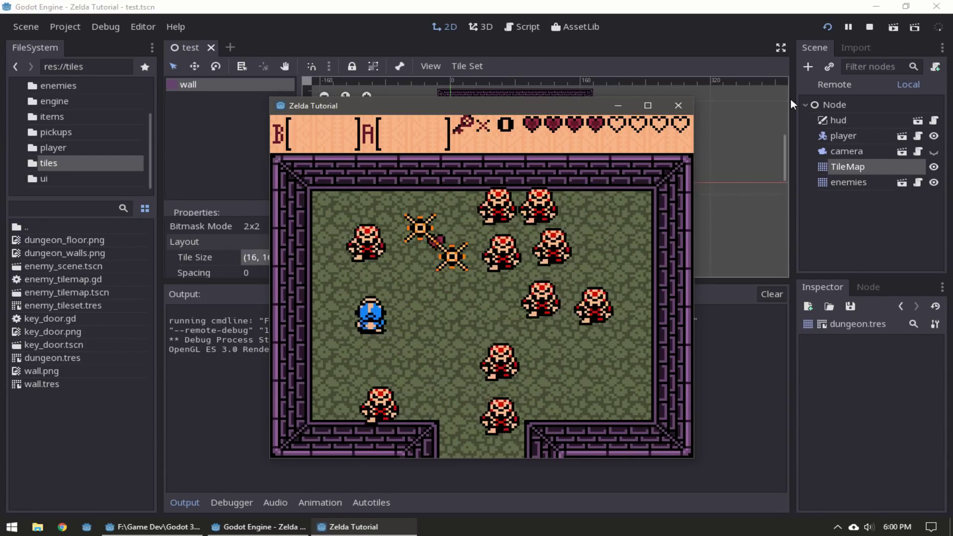
key("Right")
key("Up")
key("Left")
key("Up")
key("Right")
key("x")
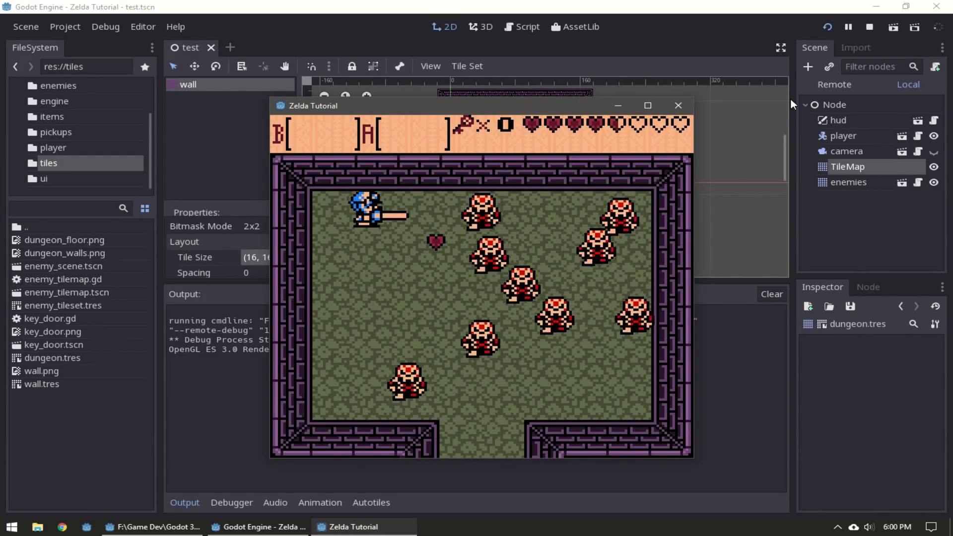
- Collect the dropped heart on the way to the upper room's upper-left wall corner, and close the running game
key("Down")
key("Right")
key("Up")
key("Left")
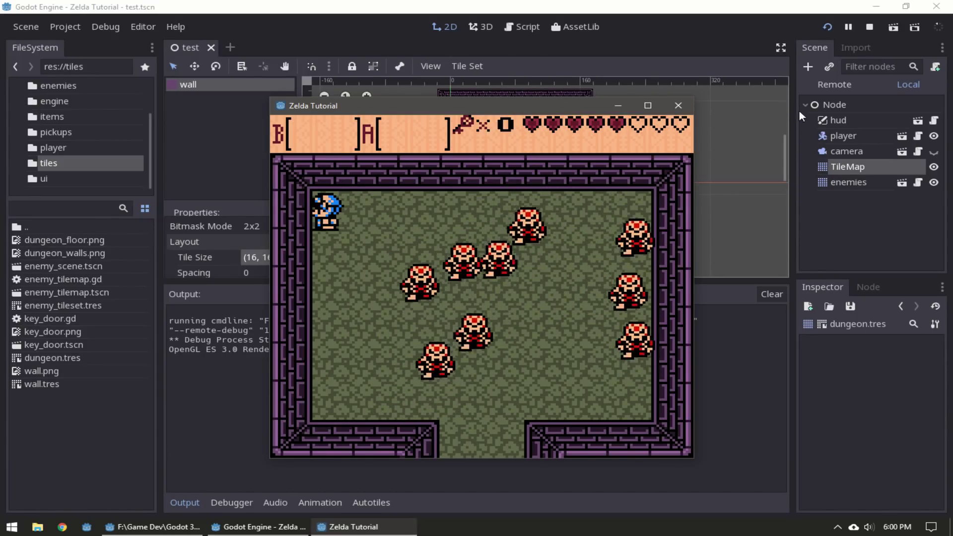
left_click(686, 104)
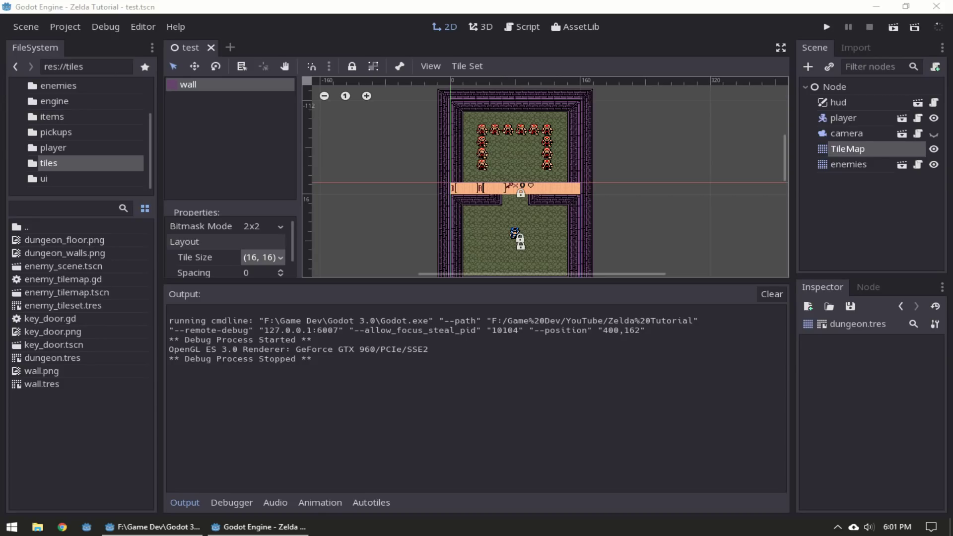
- Switch to Chrome, look over the fornclake.com homepage and open its Godot 3.0 Zelda-like Tutorial category
left_click_drag(952, 198, 436, 1)
scroll(783, 231, "down", 6)
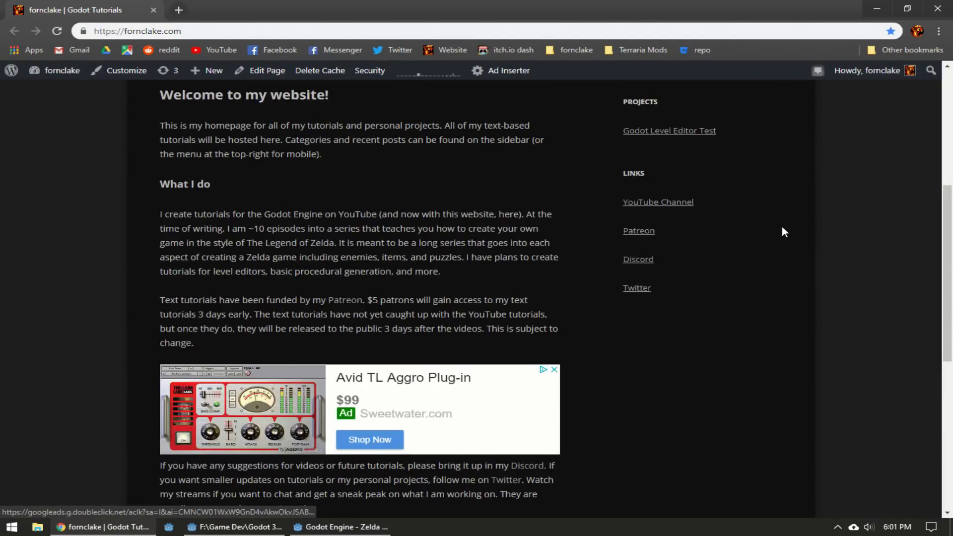
scroll(782, 231, "up", 4)
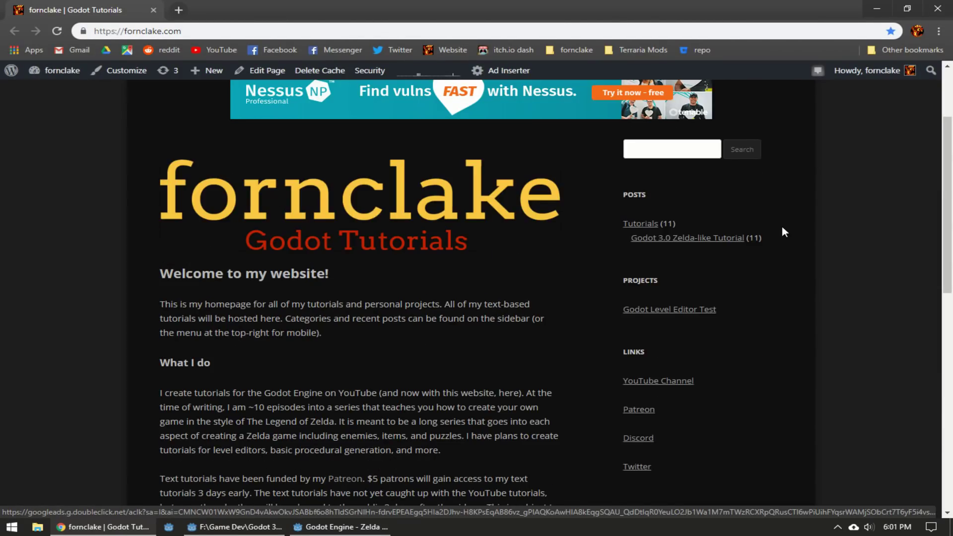
left_click(685, 247)
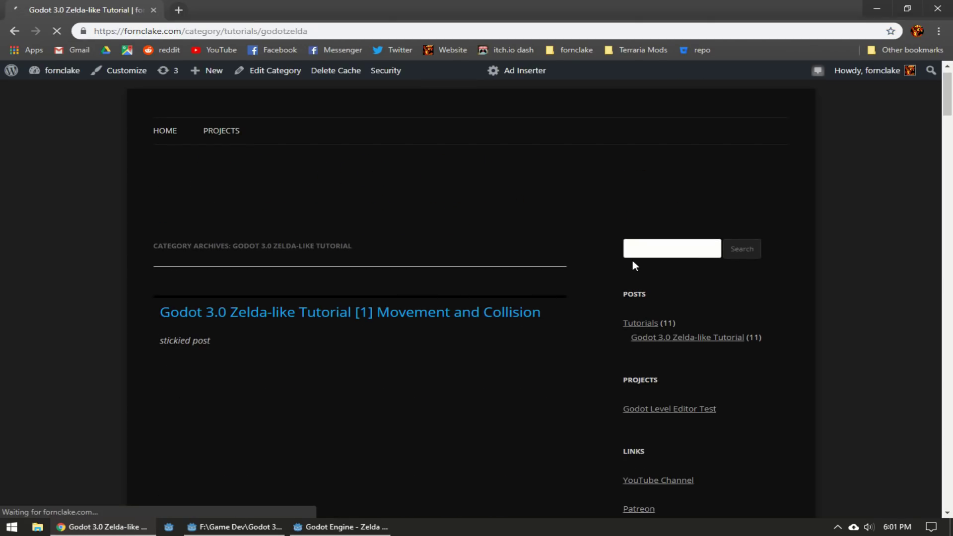
- Browse the category's tutorial posts and open the full text of part [2] Walk and Push Animations
scroll(529, 262, "down", 3)
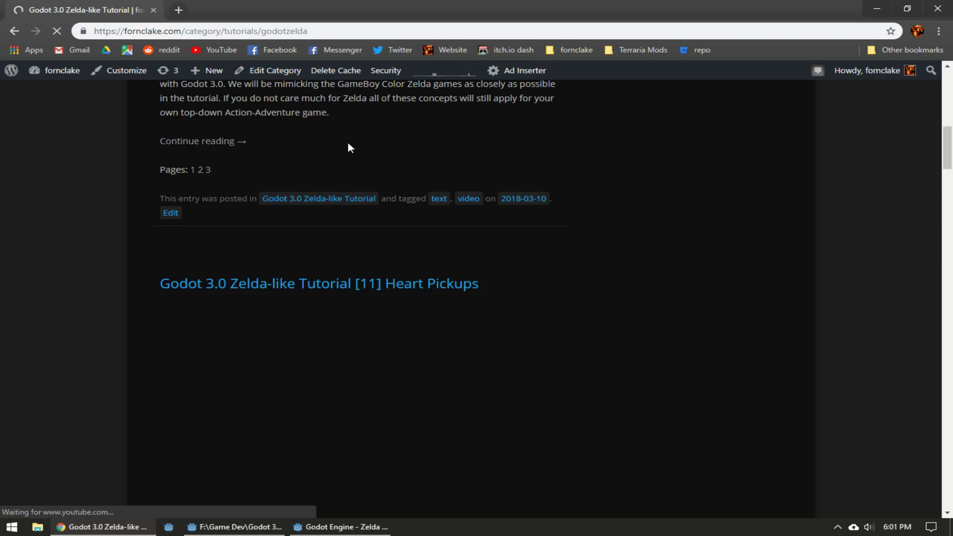
scroll(446, 209, "down", 20)
scroll(480, 269, "down", 5)
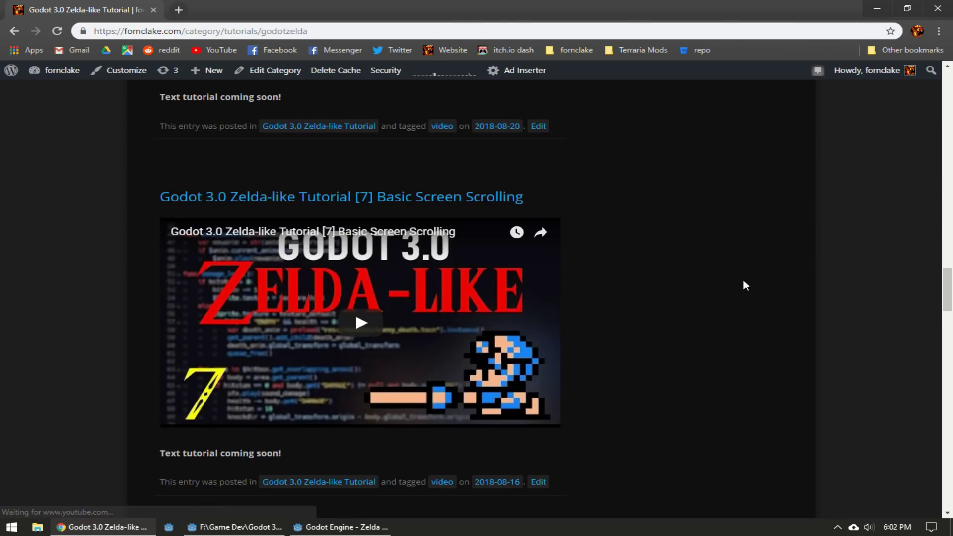
scroll(570, 228, "down", 17)
scroll(570, 227, "down", 20)
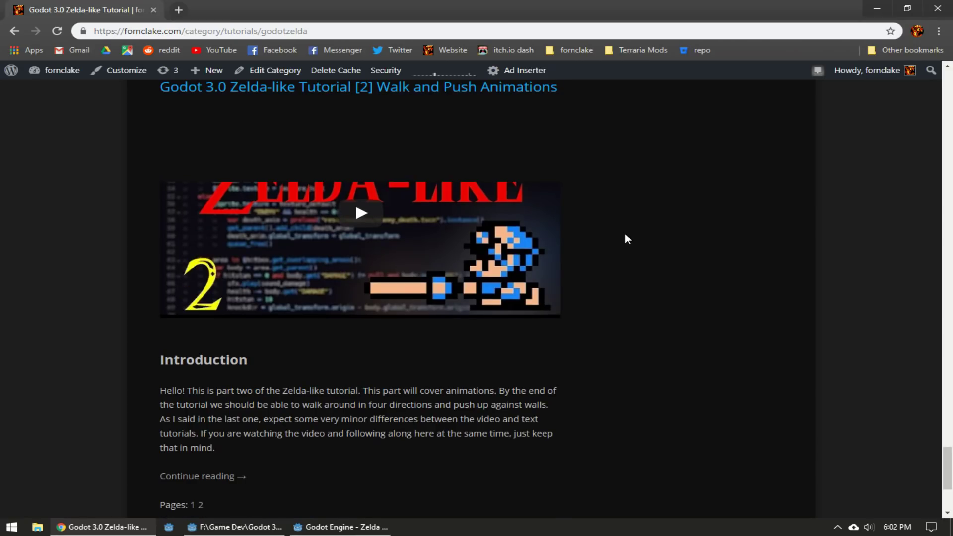
scroll(625, 234, "down", 3)
left_click(182, 341)
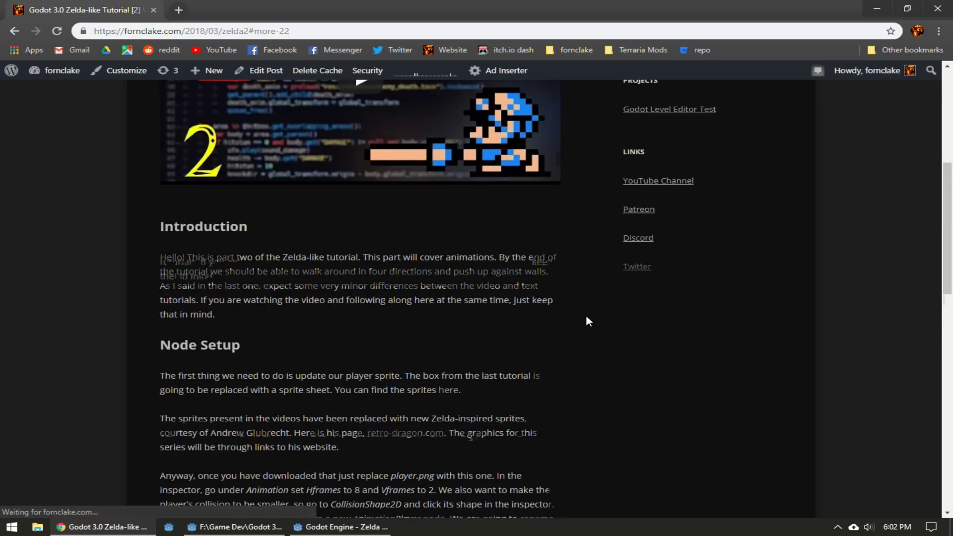
- Read both pages of the Walk and Push Animations tutorial, including the Sprite Direction loop and physics process code
scroll(586, 321, "down", 15)
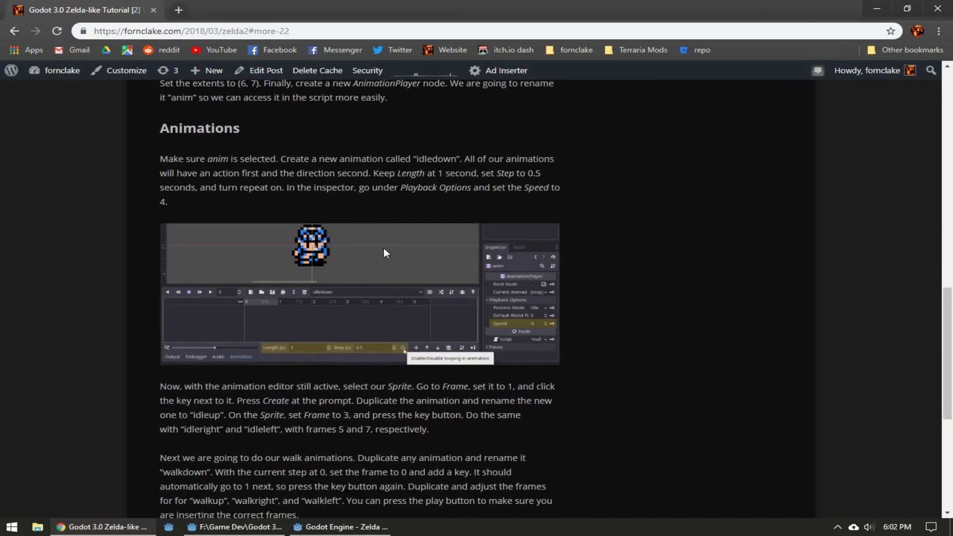
left_click(201, 293)
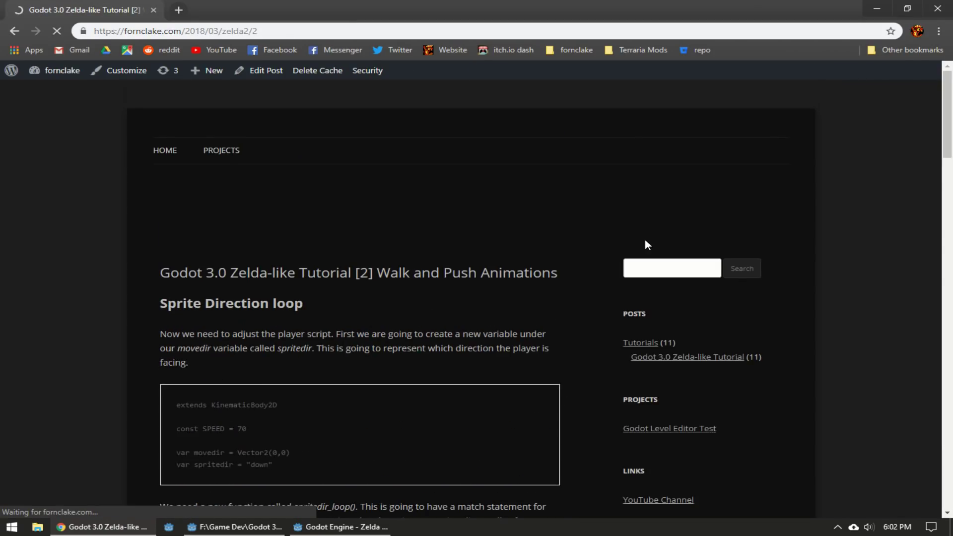
scroll(389, 296, "down", 15)
scroll(563, 300, "down", 8)
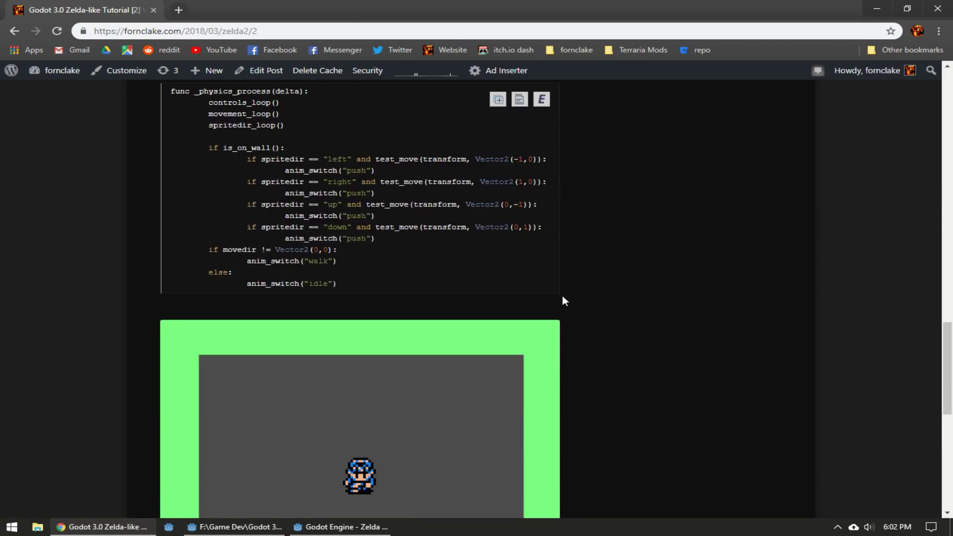
scroll(562, 298, "down", 9)
scroll(564, 298, "up", 13)
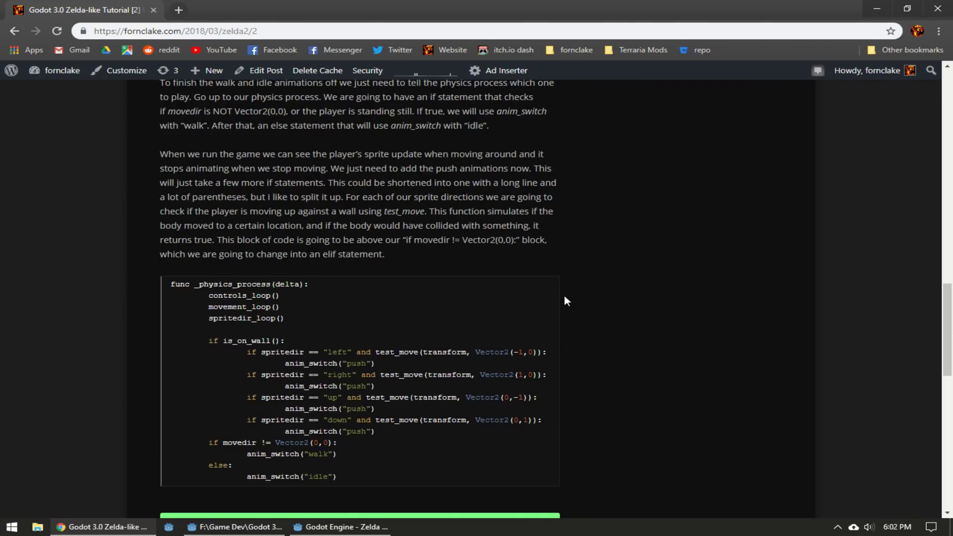
scroll(564, 300, "up", 15)
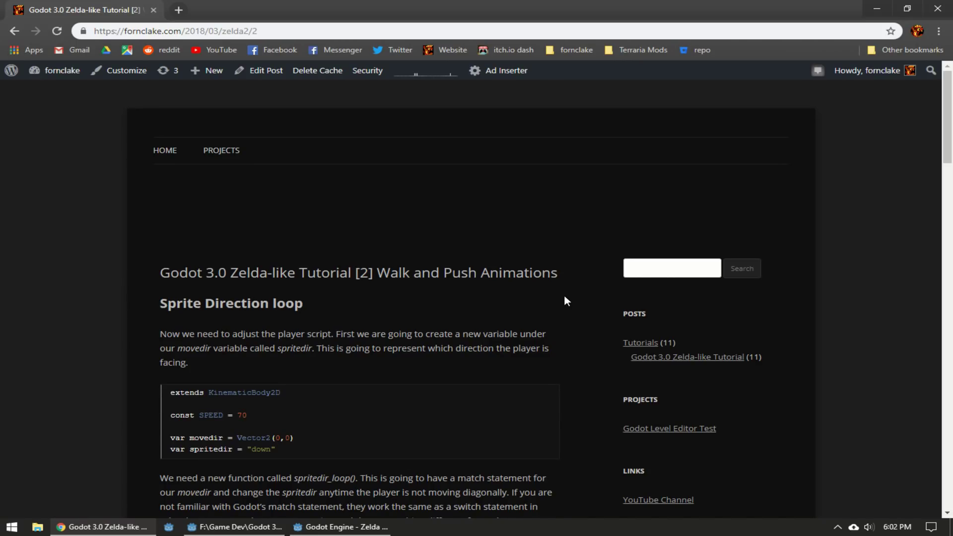
scroll(561, 300, "down", 7)
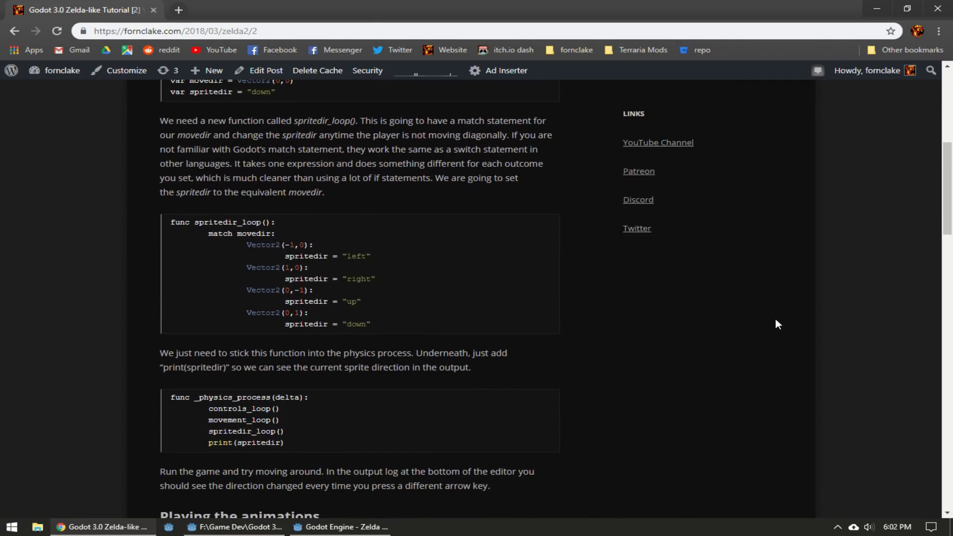
scroll(776, 323, "up", 4)
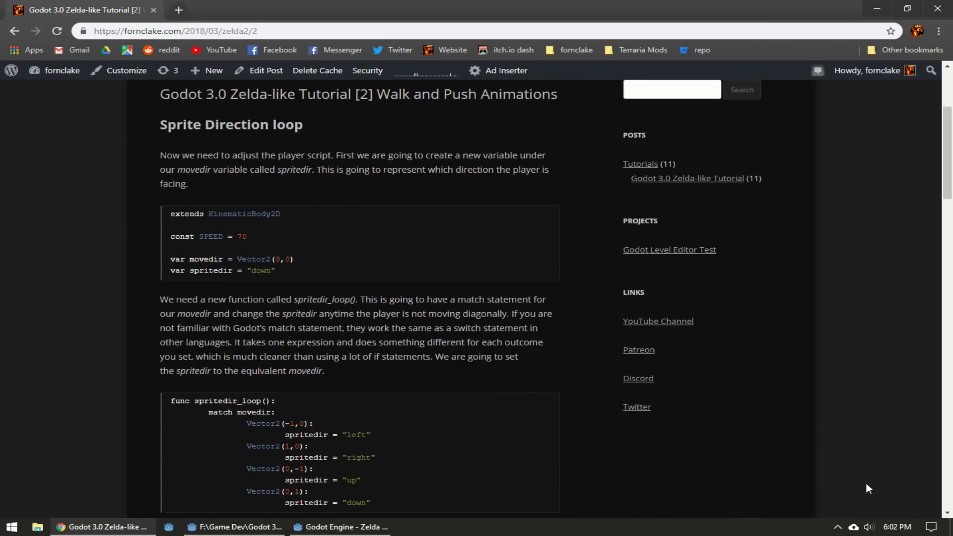
scroll(806, 484, "down", 1)
scroll(804, 461, "up", 3)
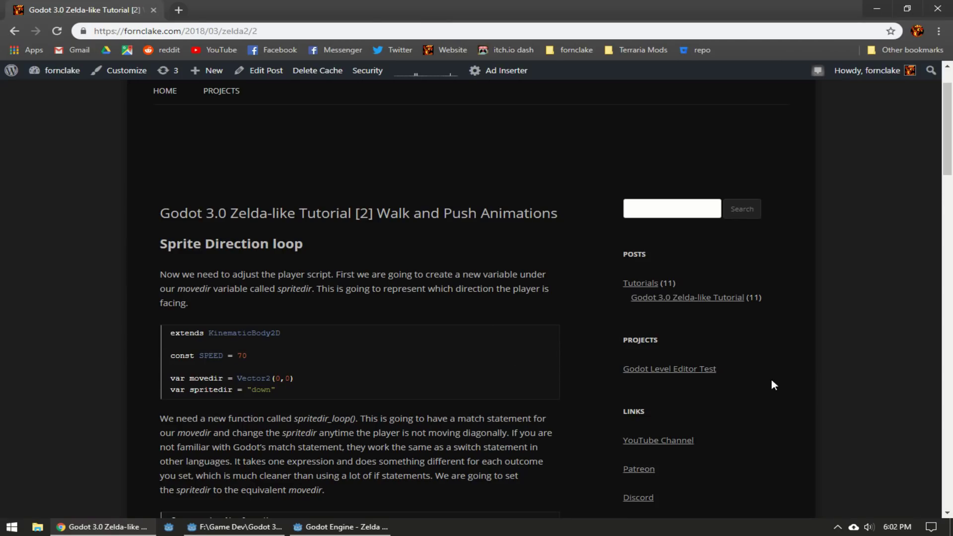
- Open the Godot Level Editor Test project page, try the embedded game and read the description below it
left_click(683, 372)
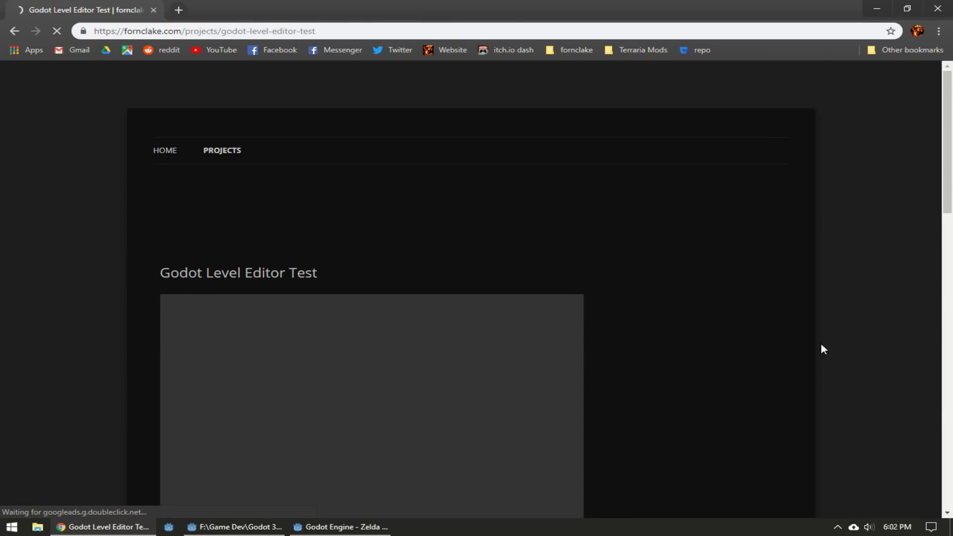
scroll(786, 267, "down", 2)
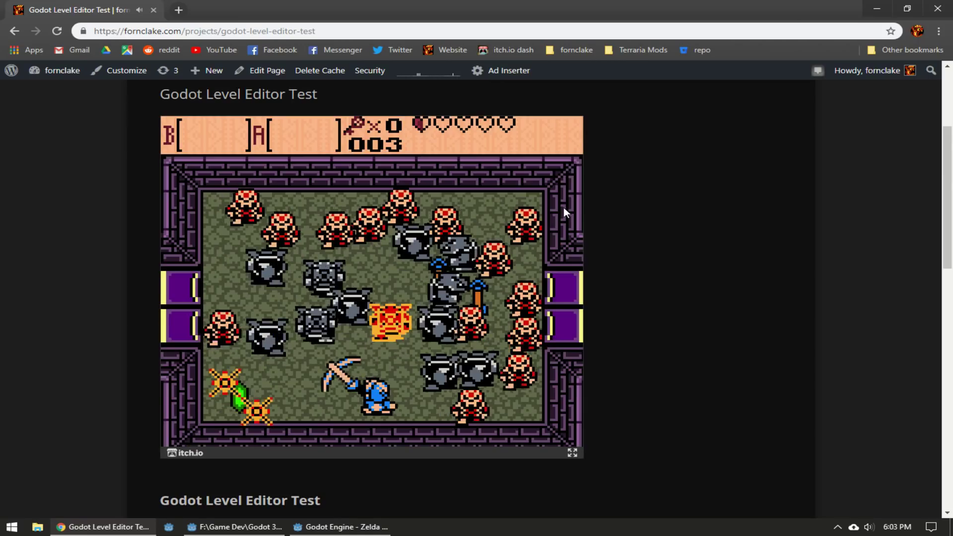
key("Left")
key("Up")
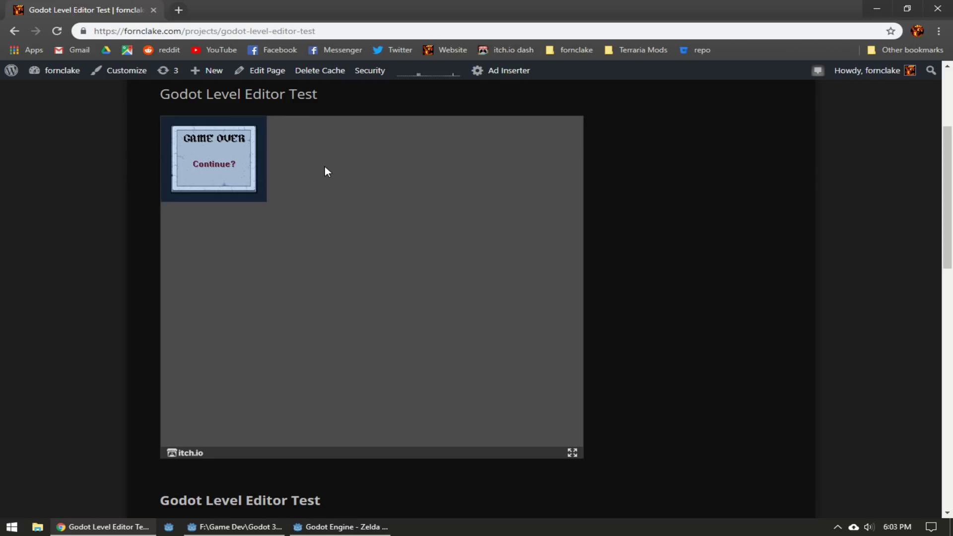
scroll(681, 355, "down", 4)
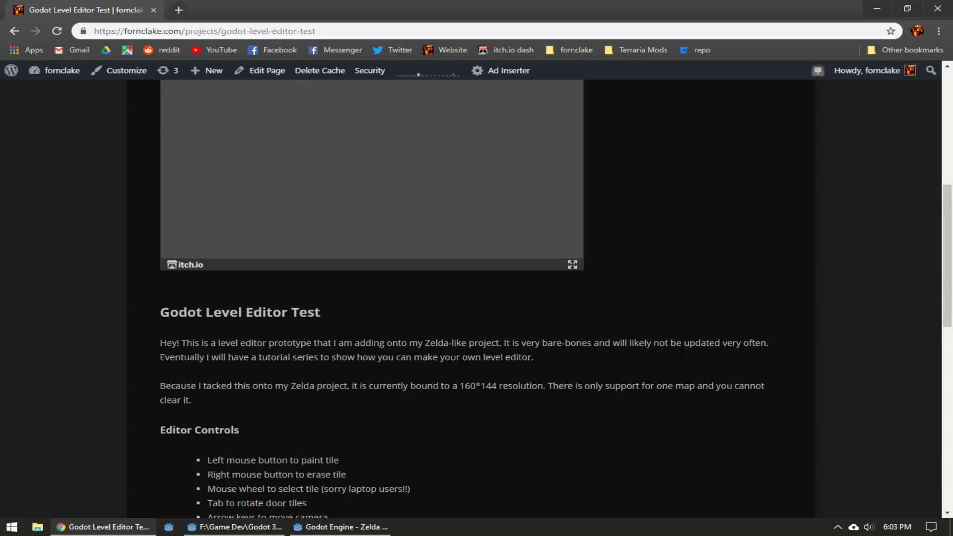
scroll(681, 355, "up", 4)
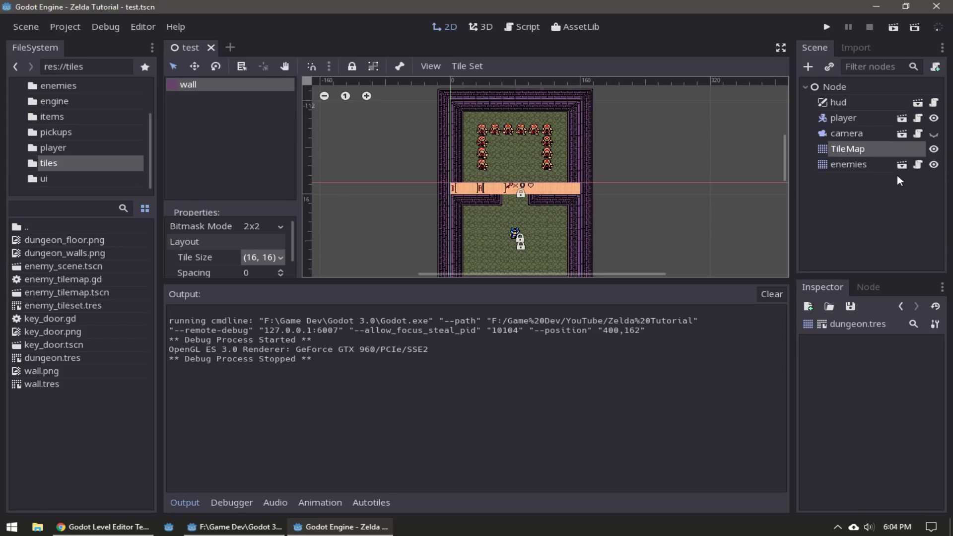
- Switch back to Godot and bring both dungeon rooms of the test scene fully into view
middle_click_drag(735, 192, 751, 191)
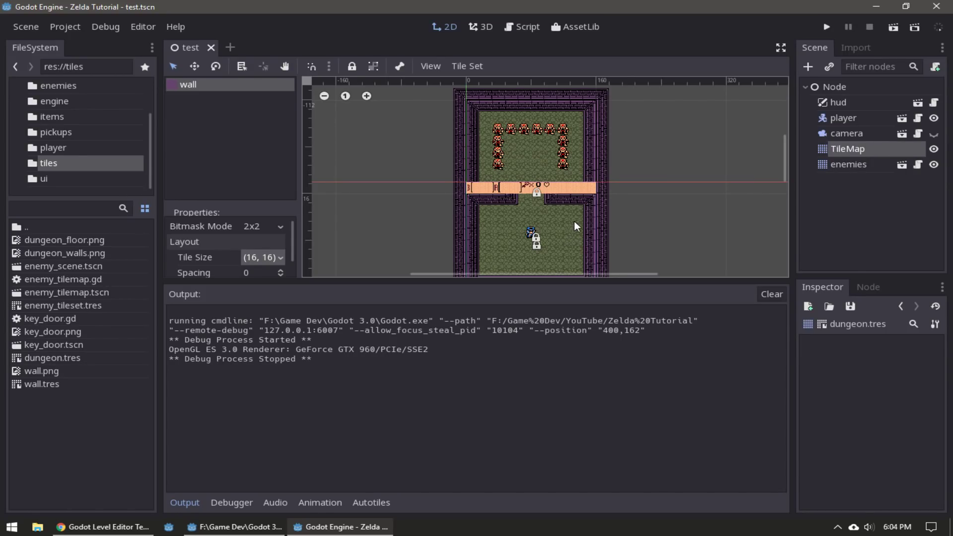
scroll(574, 222, "down", 2)
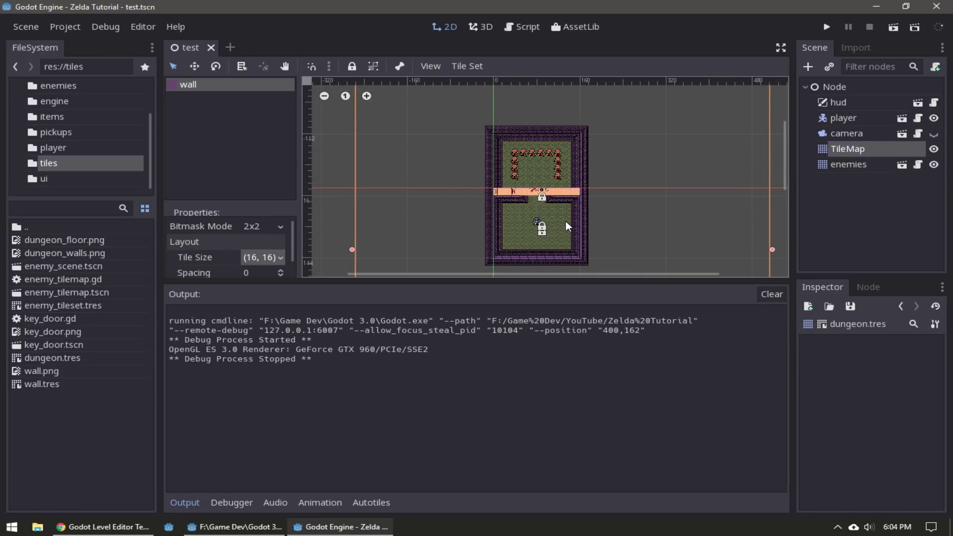